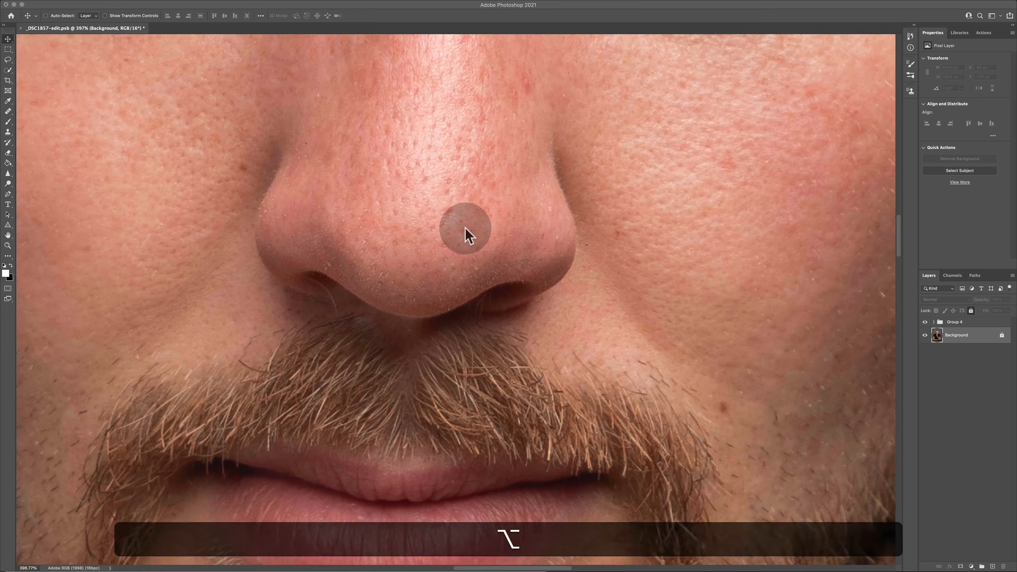
- Hide the Group 4 layer group and rename it Edit
{"action": "scroll", "coordinate": [467, 234], "scroll_direction": "down", "scroll_amount": 10}
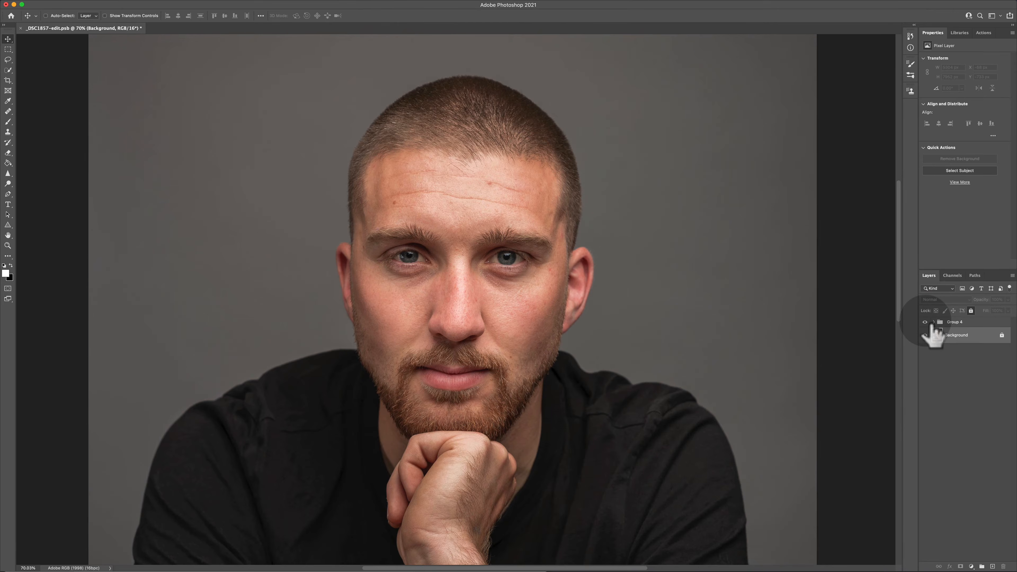
{"action": "key", "text": "alt"}
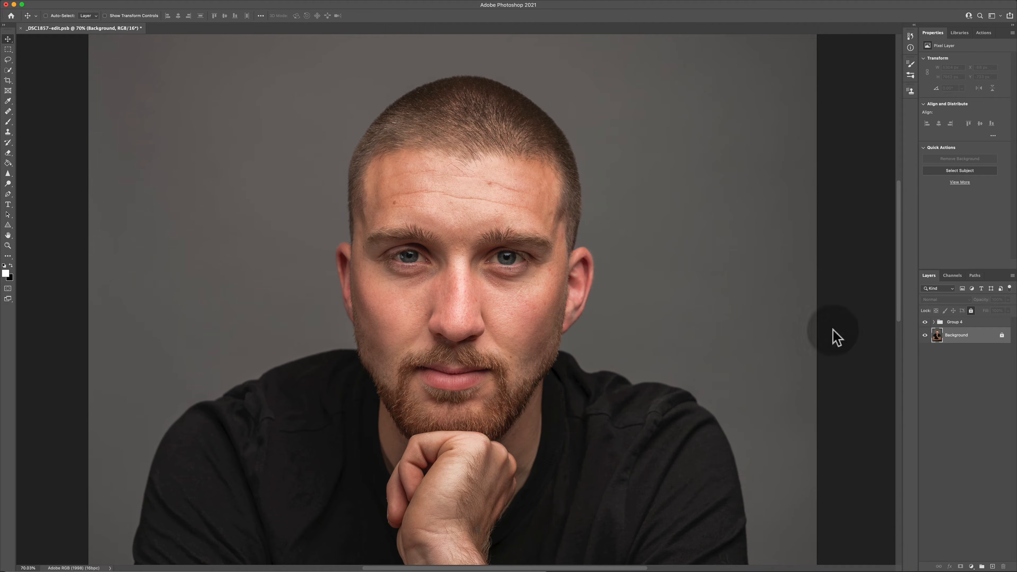
{"action": "key", "text": "alt"}
{"action": "scroll", "coordinate": [449, 312], "scroll_direction": "up", "scroll_amount": 3}
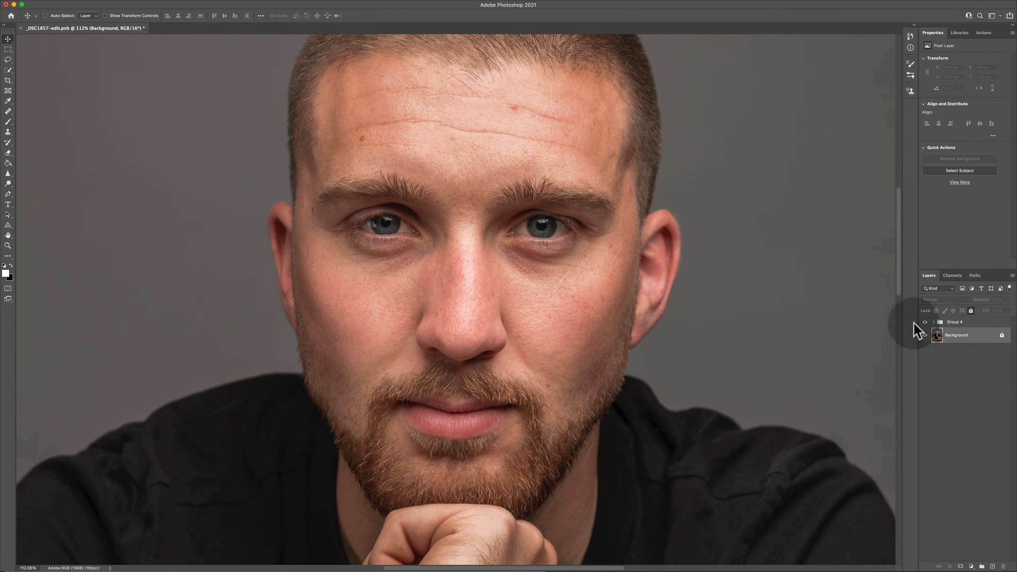
{"action": "left_click", "coordinate": [925, 322]}
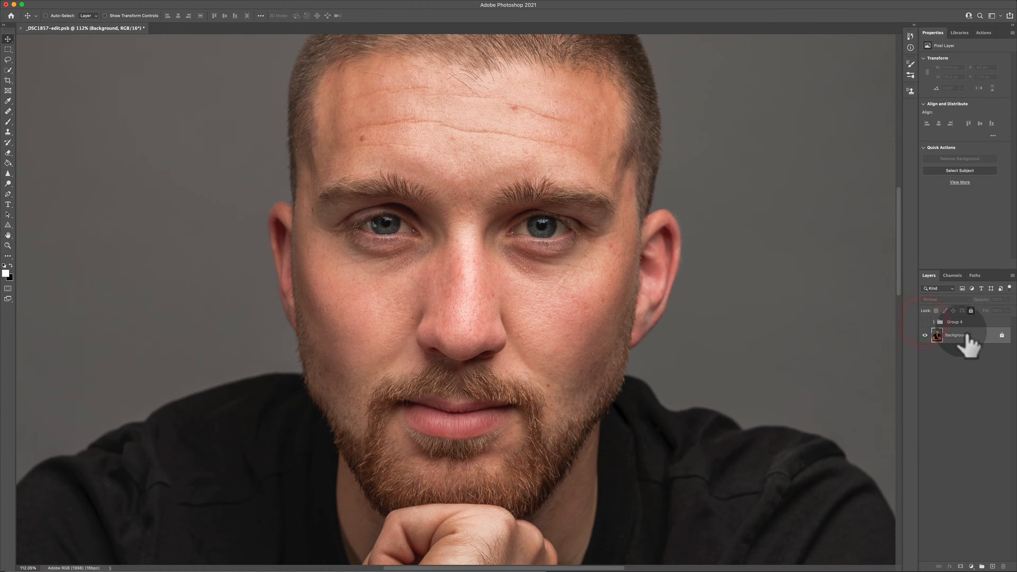
{"action": "double_click", "coordinate": [955, 322]}
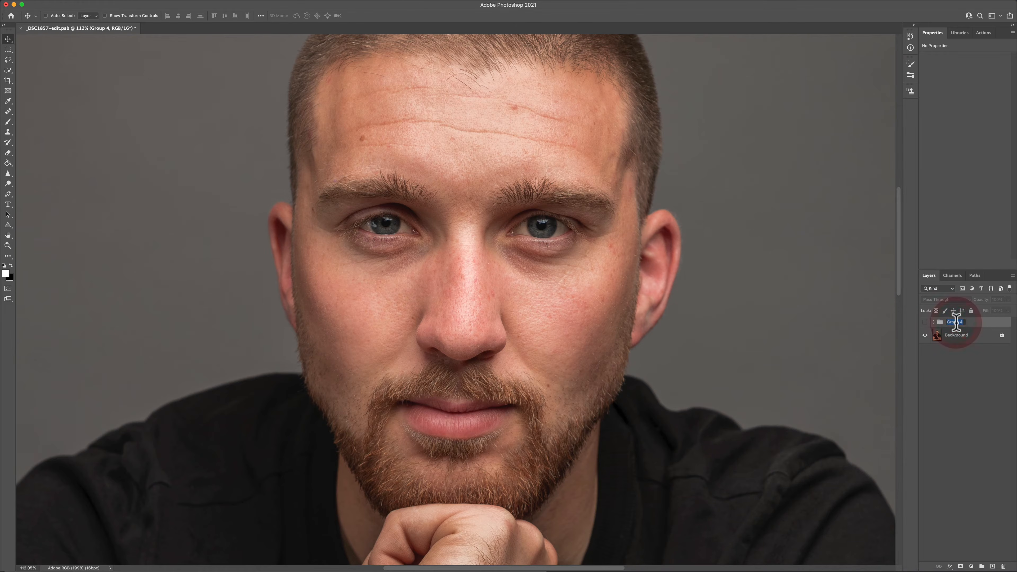
{"action": "type", "text": "Edit"}
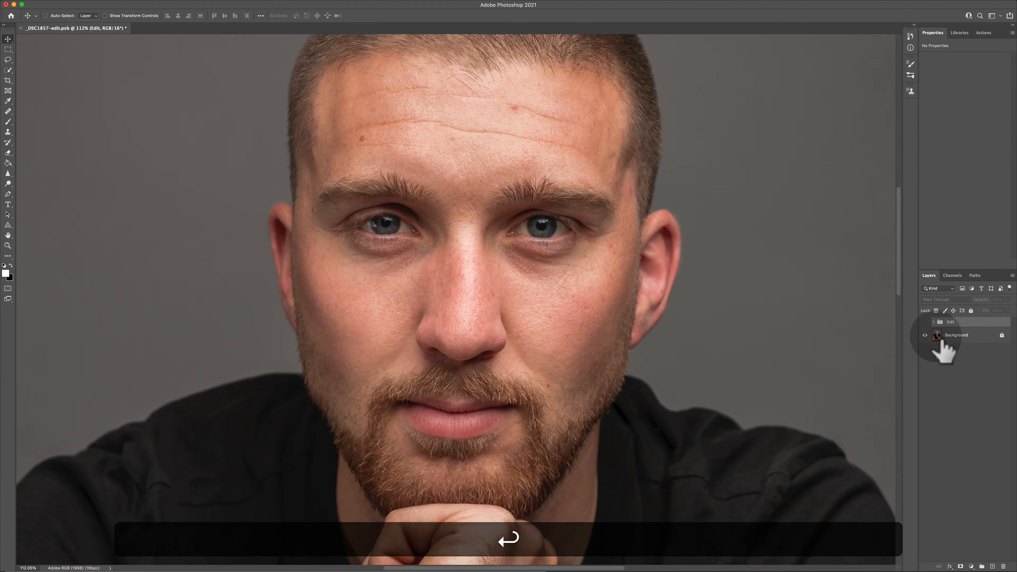
- Duplicate the Background layer and add a Black & White adjustment layer above the copy
{"action": "left_click", "coordinate": [973, 336]}
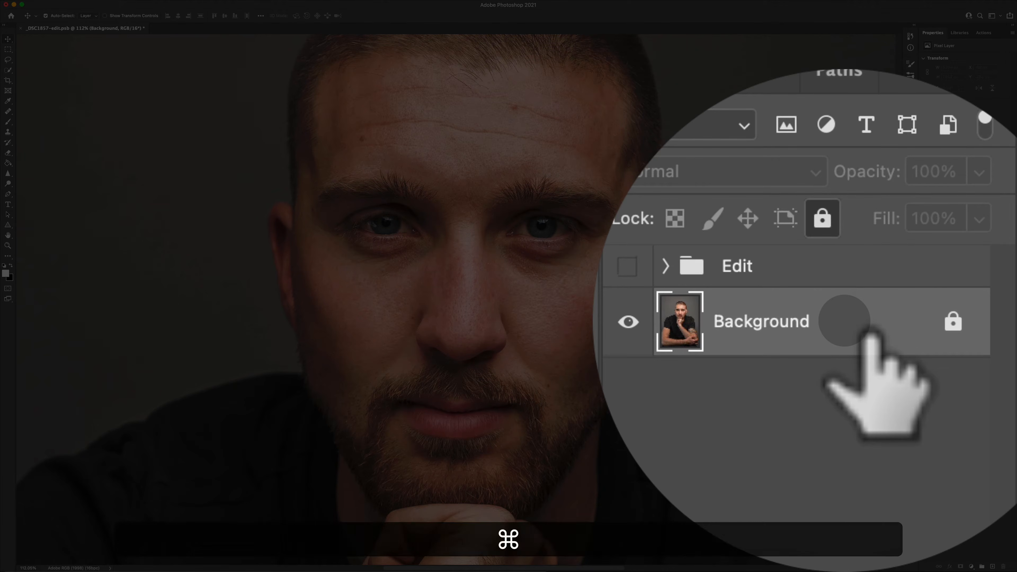
{"action": "key", "text": "super+j"}
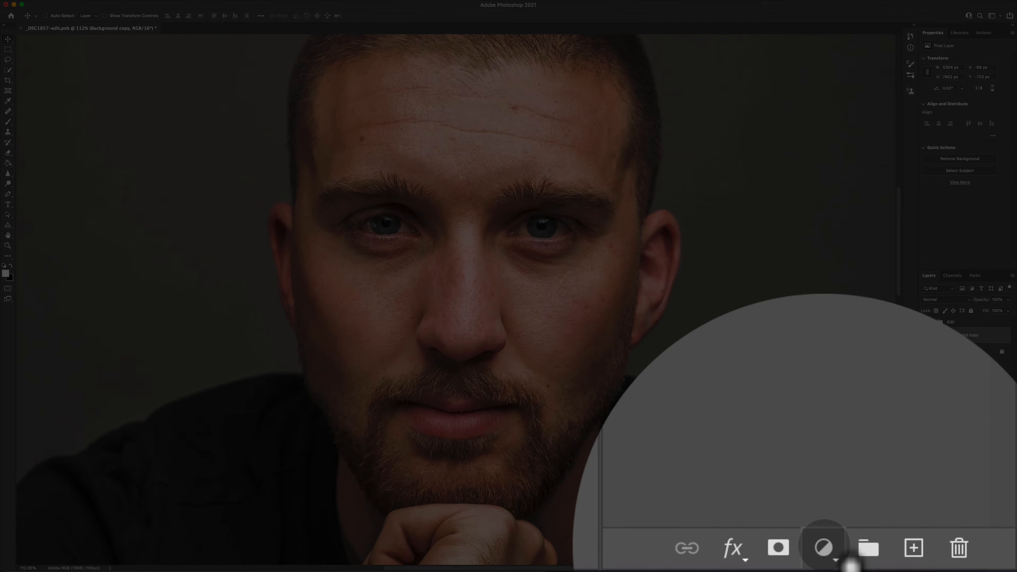
{"action": "left_click", "coordinate": [970, 566]}
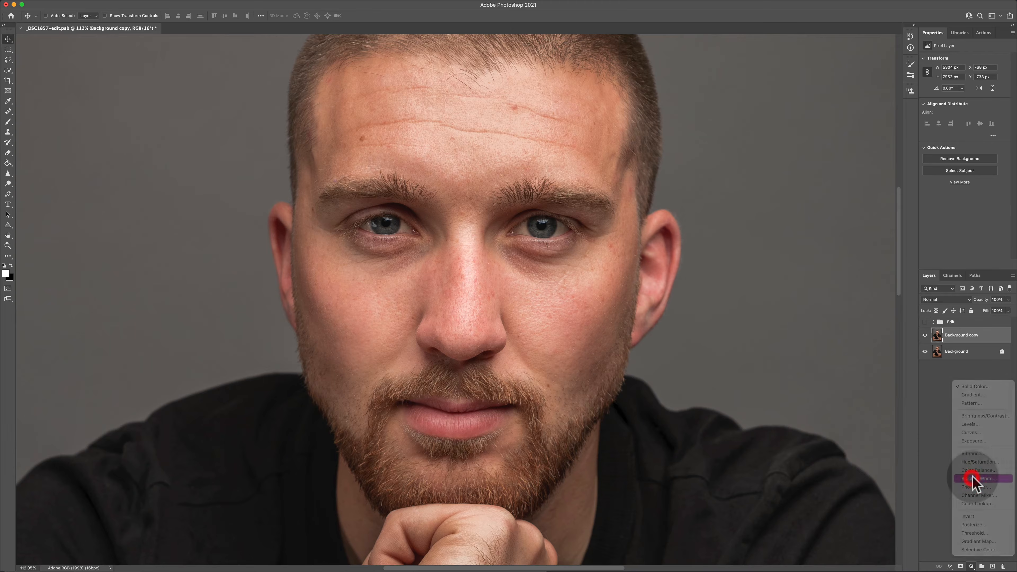
{"action": "left_click", "coordinate": [973, 479]}
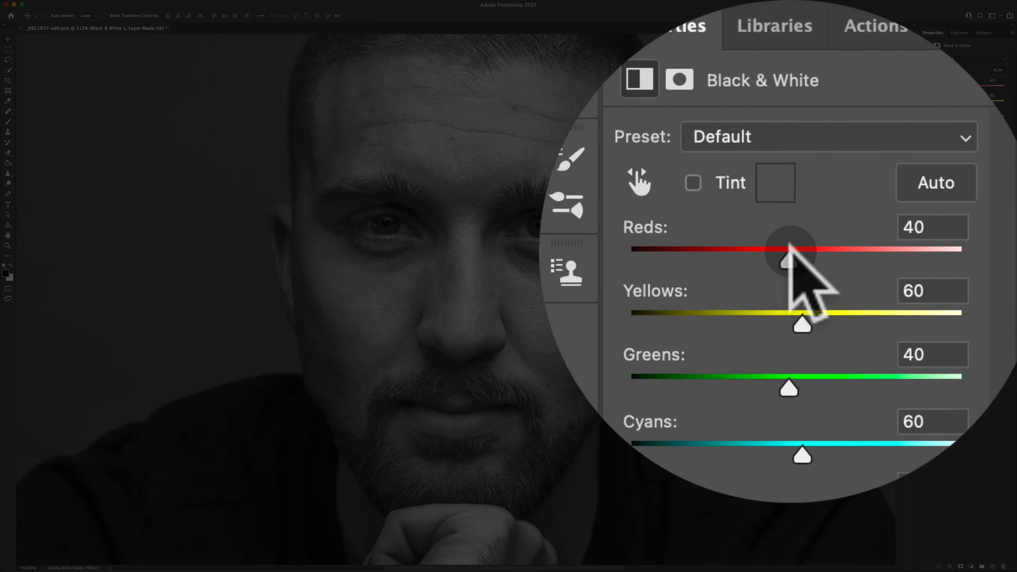
- Set Yellows to -185 in the Black & White adjustment to darken the skin blemishes
{"action": "left_click_drag", "start_coordinate": [790, 244], "coordinate": [763, 243]}
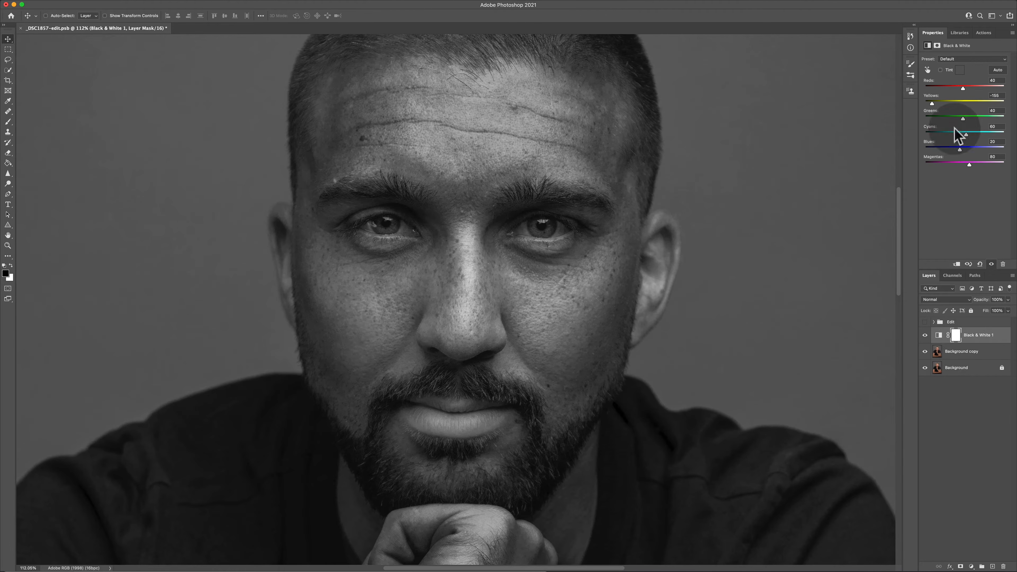
{"action": "left_click_drag", "start_coordinate": [931, 103], "coordinate": [926, 103]}
{"action": "left_click", "coordinate": [927, 103]}
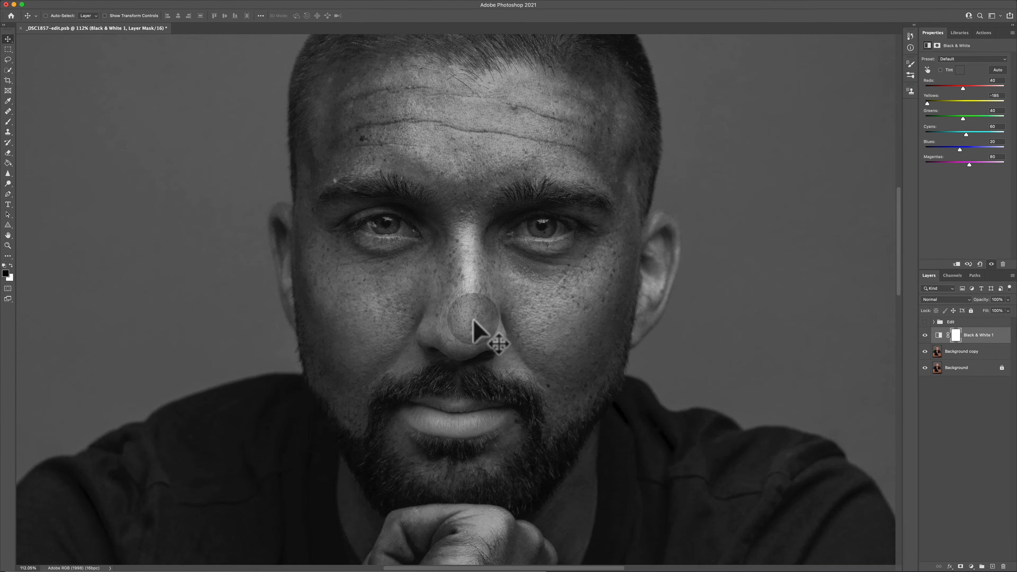
- Create a blank layer directly above Background copy, beneath the Black & White adjustment
{"action": "left_click", "coordinate": [991, 355]}
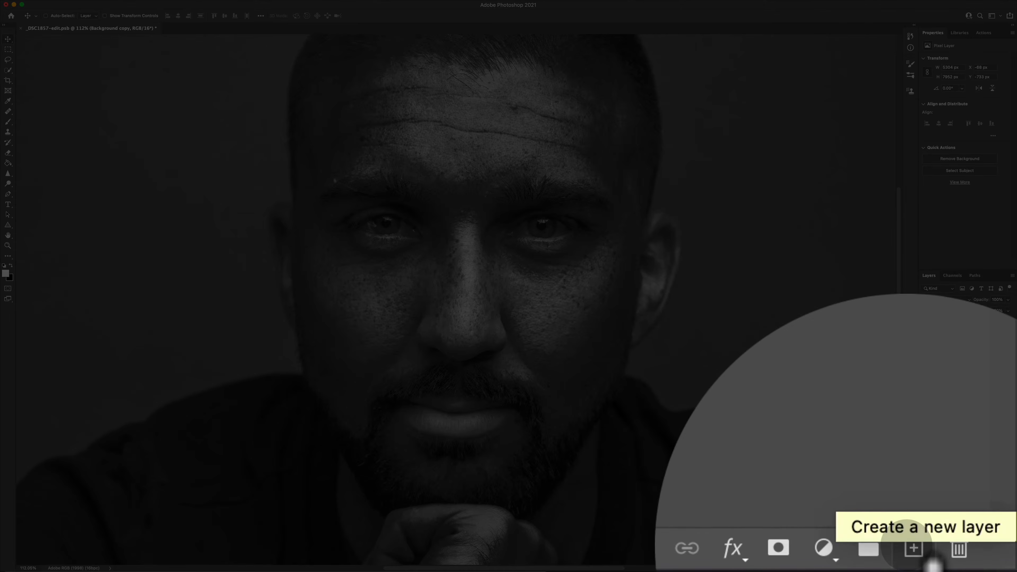
{"action": "left_click", "coordinate": [992, 566]}
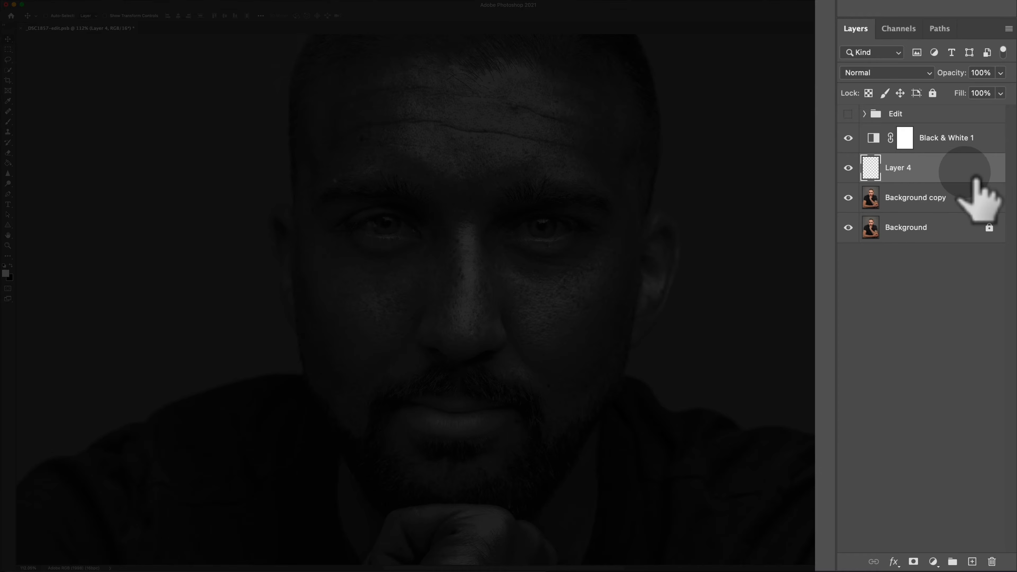
- Try the blank layer above the Black & White adjustment, return it beneath, and toggle the adjustment's visibility off and on
{"action": "left_click_drag", "start_coordinate": [942, 173], "coordinate": [960, 132]}
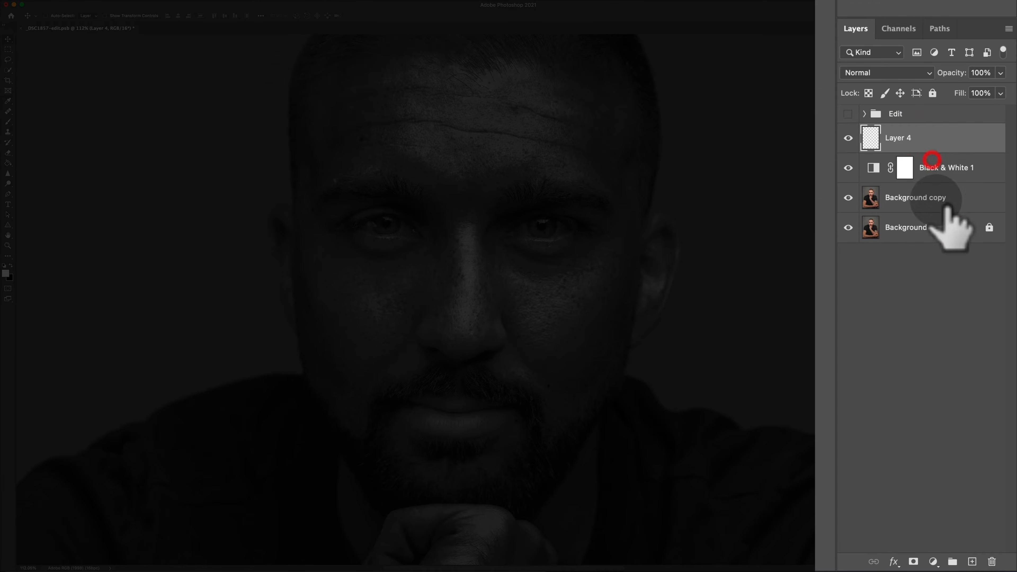
{"action": "left_click_drag", "start_coordinate": [899, 142], "coordinate": [921, 176]}
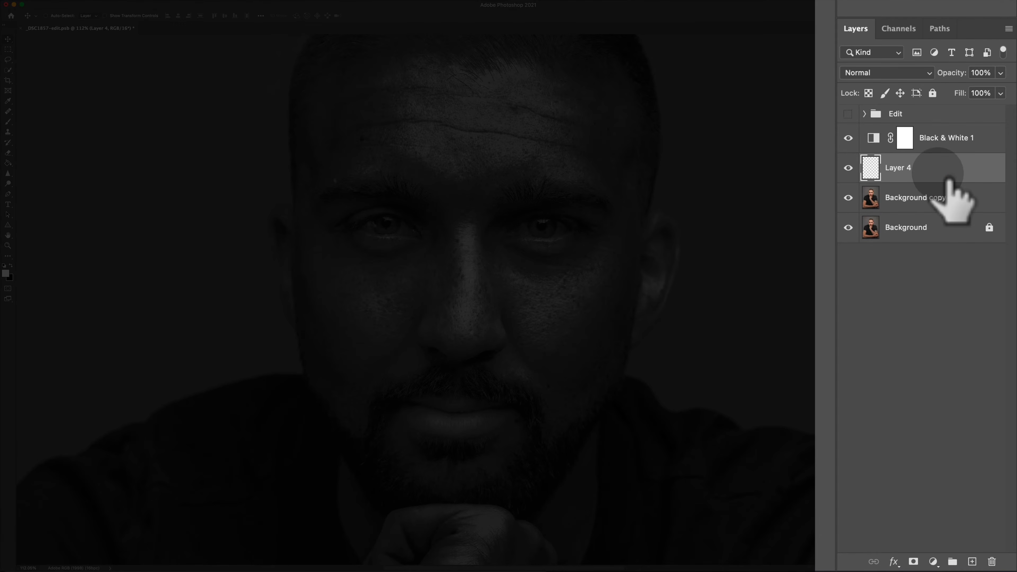
{"action": "mouse_move", "coordinate": [937, 173]}
{"action": "left_mouse_down"}
{"action": "mouse_move", "coordinate": [920, 164]}
{"action": "mouse_move", "coordinate": [936, 171]}
{"action": "left_mouse_up"}
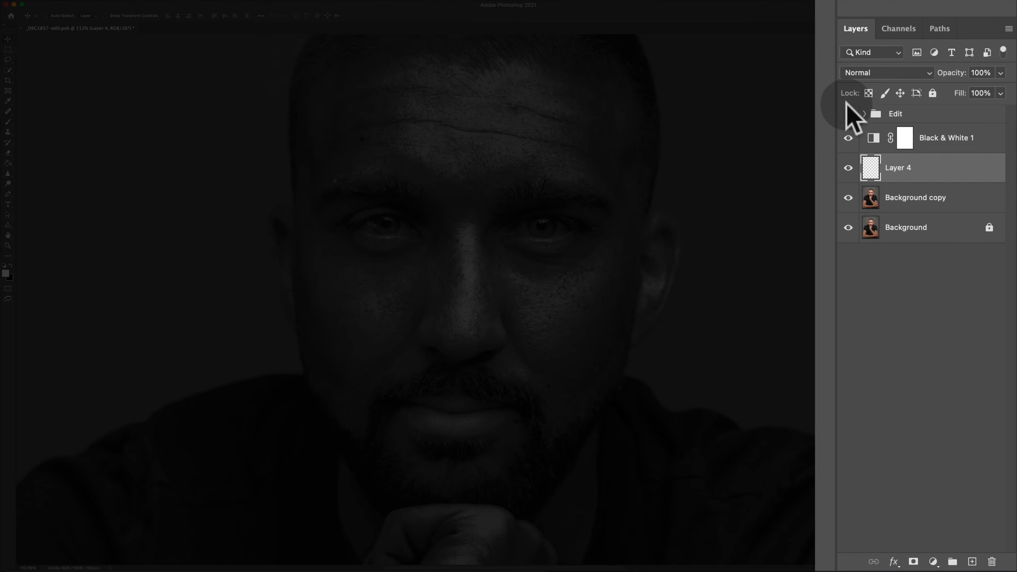
{"action": "left_click", "coordinate": [848, 138]}
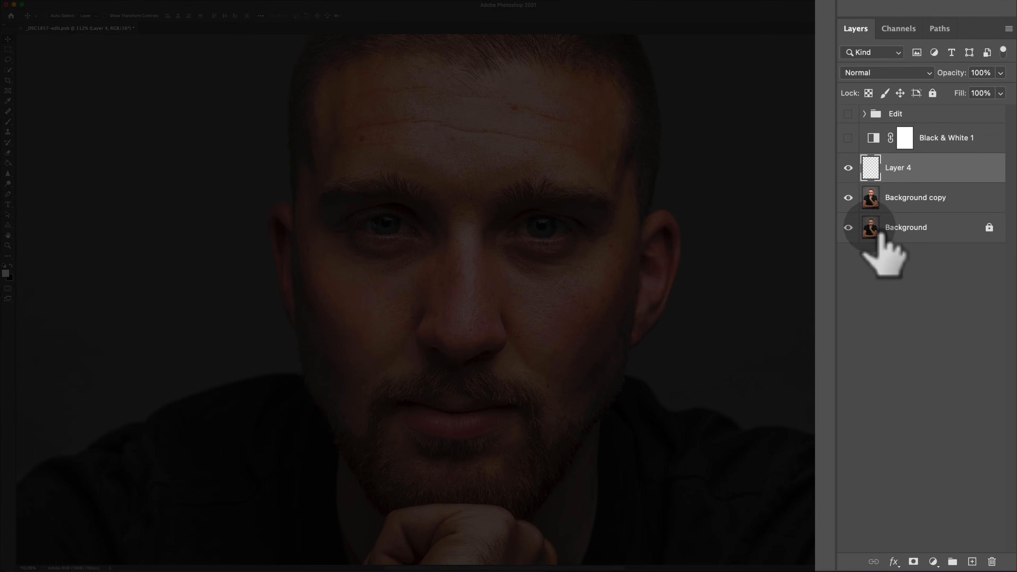
{"action": "left_click", "coordinate": [848, 138]}
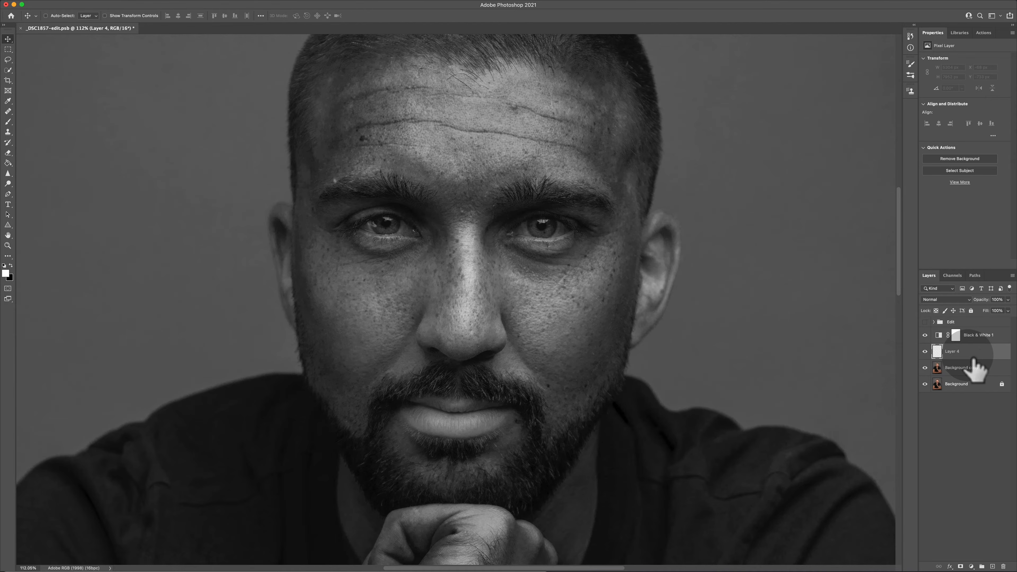
- Activate the Healing Brush with its sample source set to Current & Below
{"action": "left_click", "coordinate": [8, 112]}
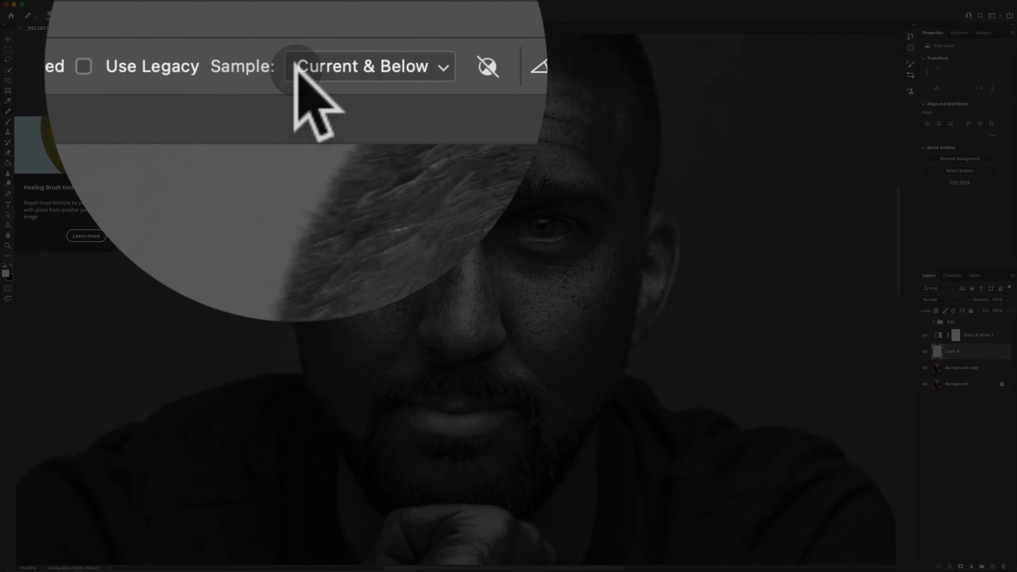
{"action": "left_click", "coordinate": [298, 15]}
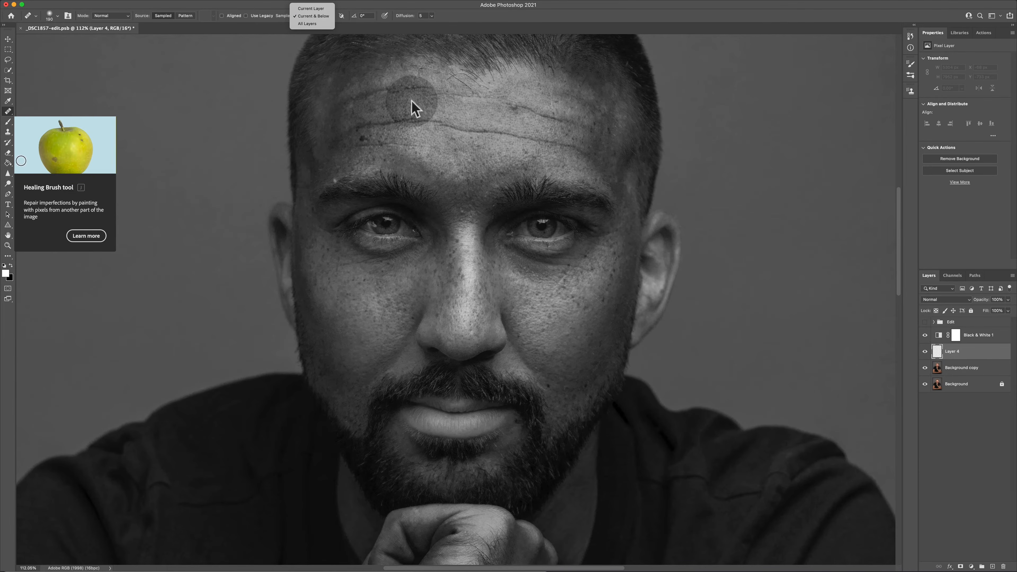
{"action": "left_click", "coordinate": [314, 17]}
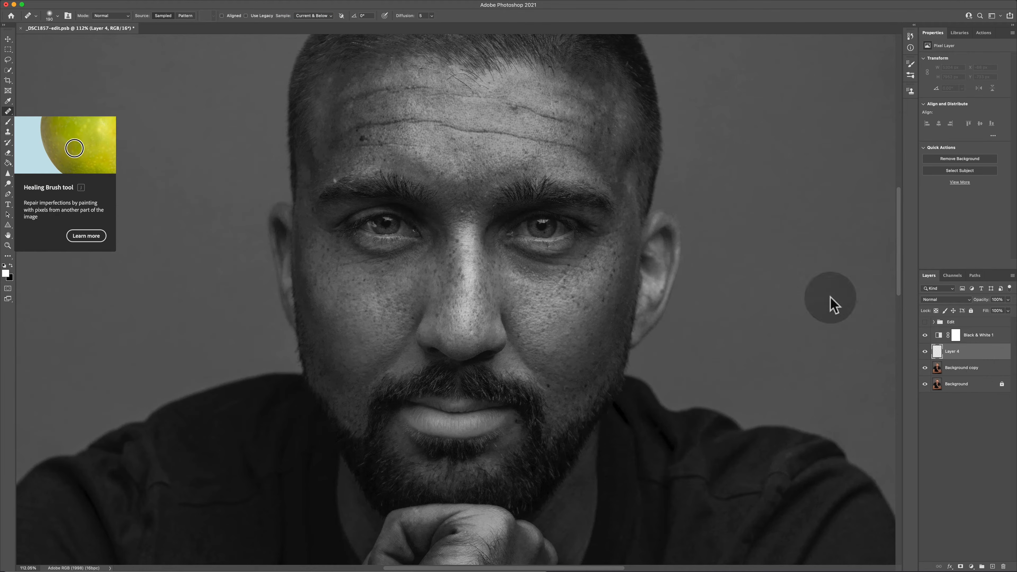
{"action": "left_click", "coordinate": [320, 17]}
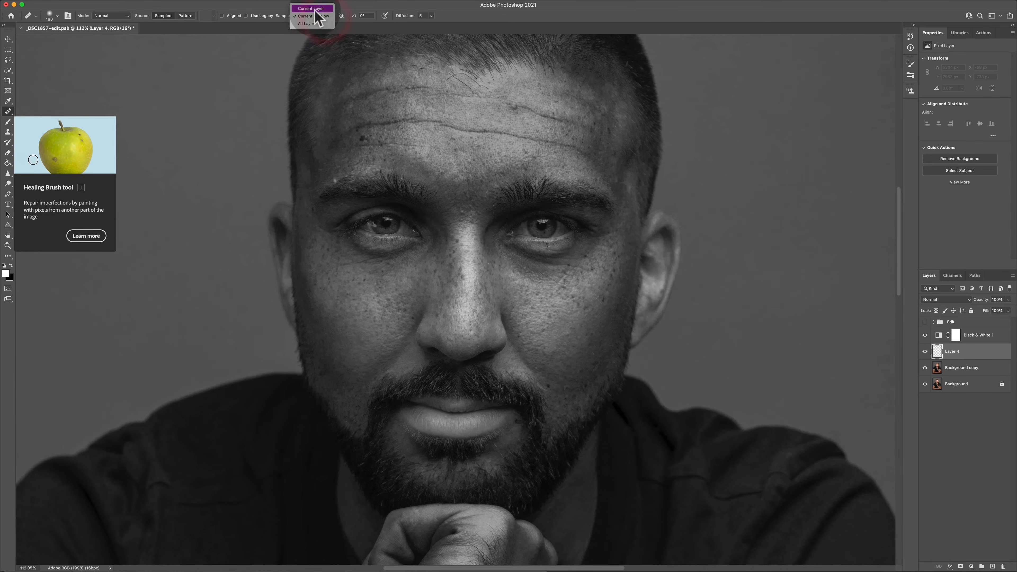
{"action": "left_click", "coordinate": [310, 23]}
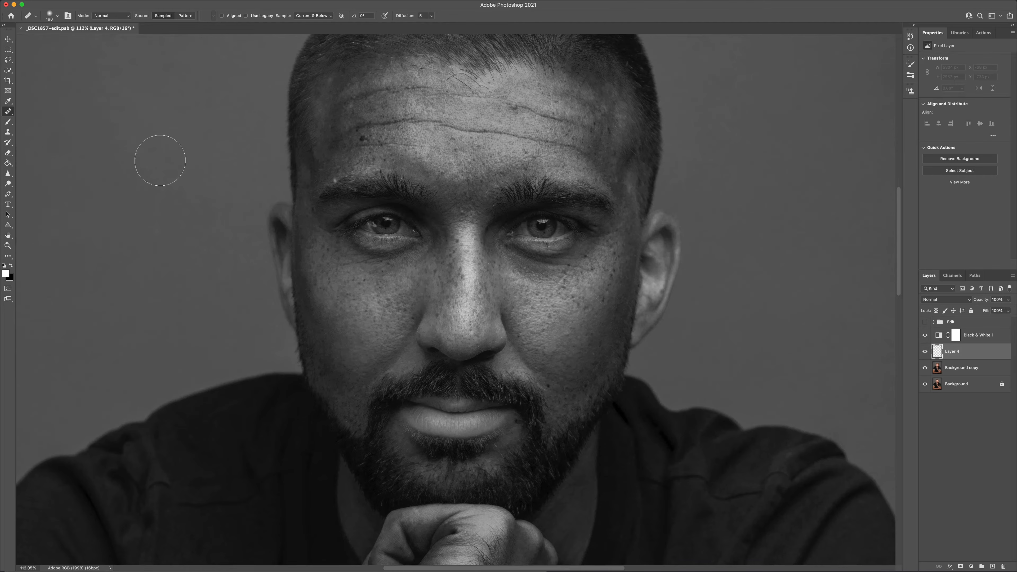
- Reduce the Healing Brush size and heal the dark mole on the forehead from clean skin beside it
{"action": "key", "text": "alt"}
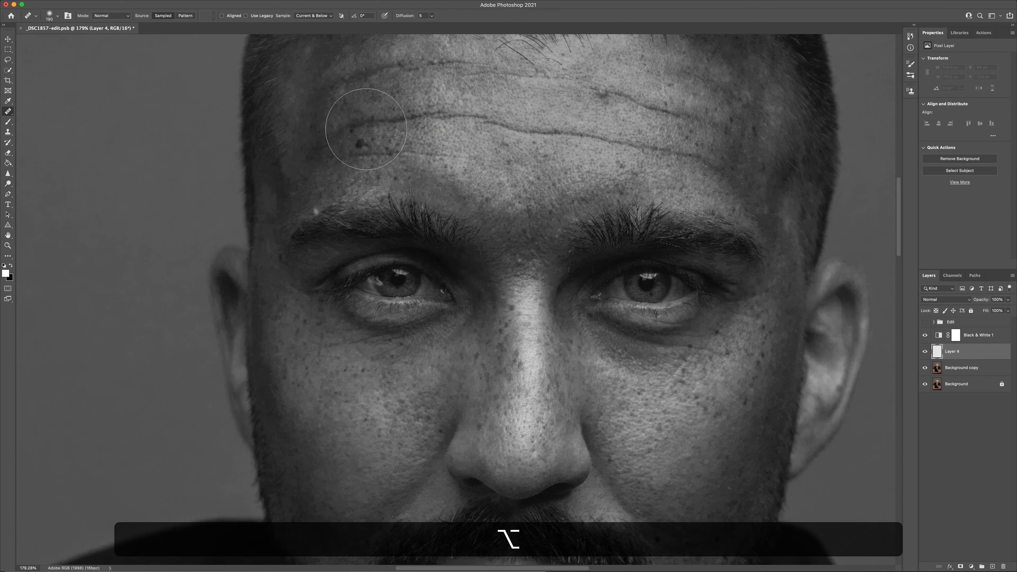
{"action": "left_click_drag", "start_coordinate": [395, 141], "coordinate": [337, 141]}
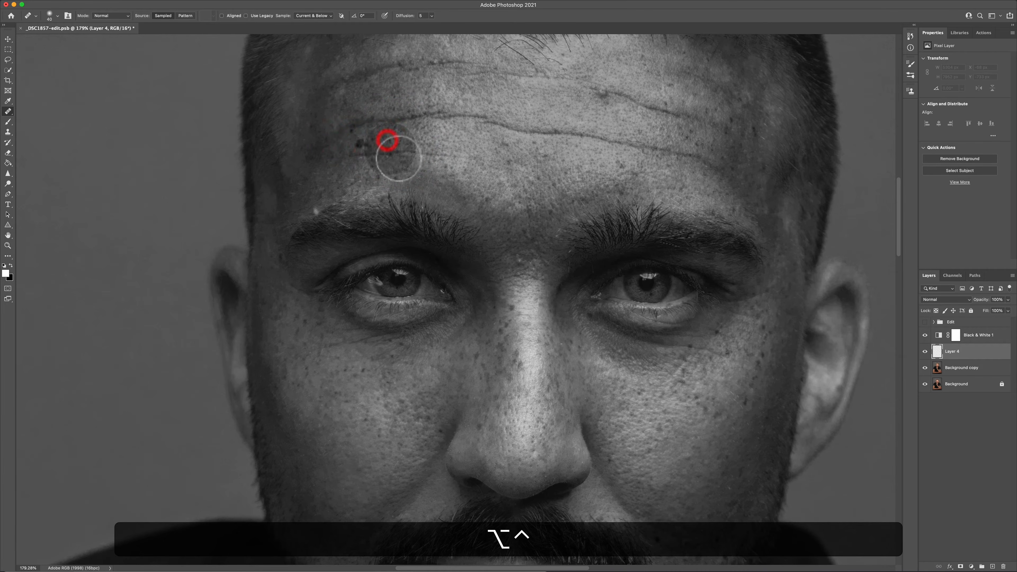
{"action": "left_click_drag", "start_coordinate": [396, 159], "coordinate": [402, 152]}
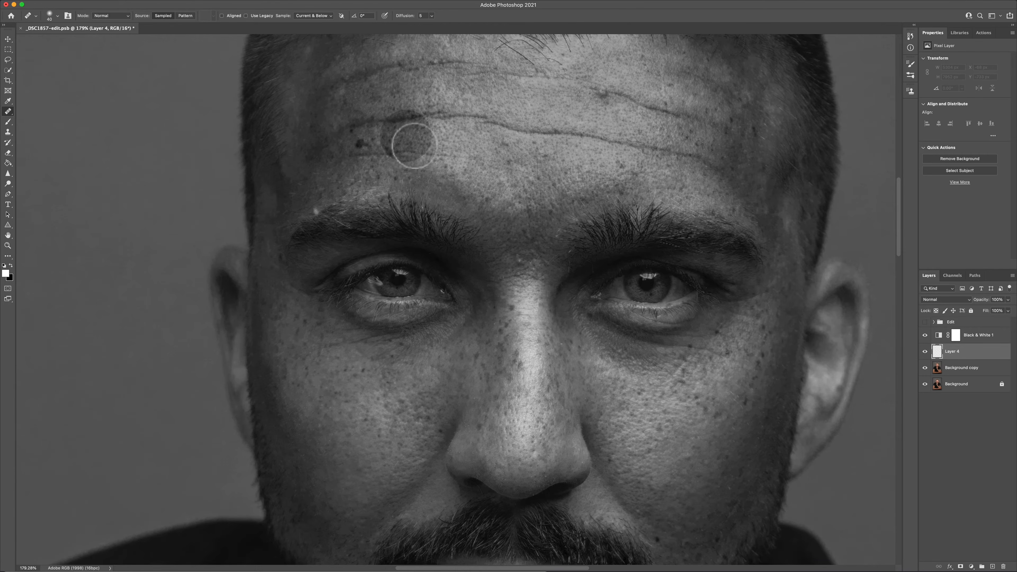
{"action": "key", "text": "alt"}
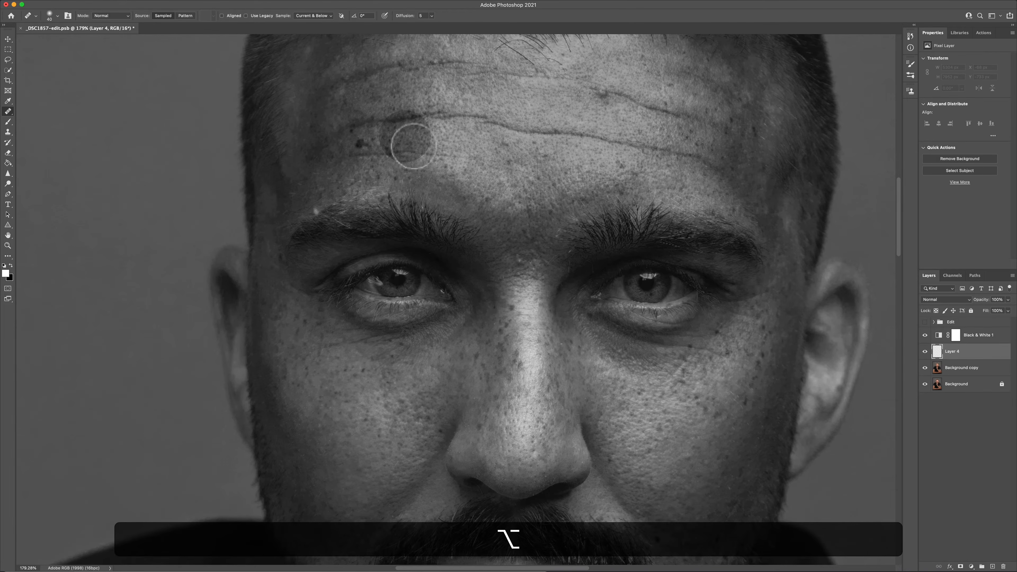
{"action": "key", "text": "alt"}
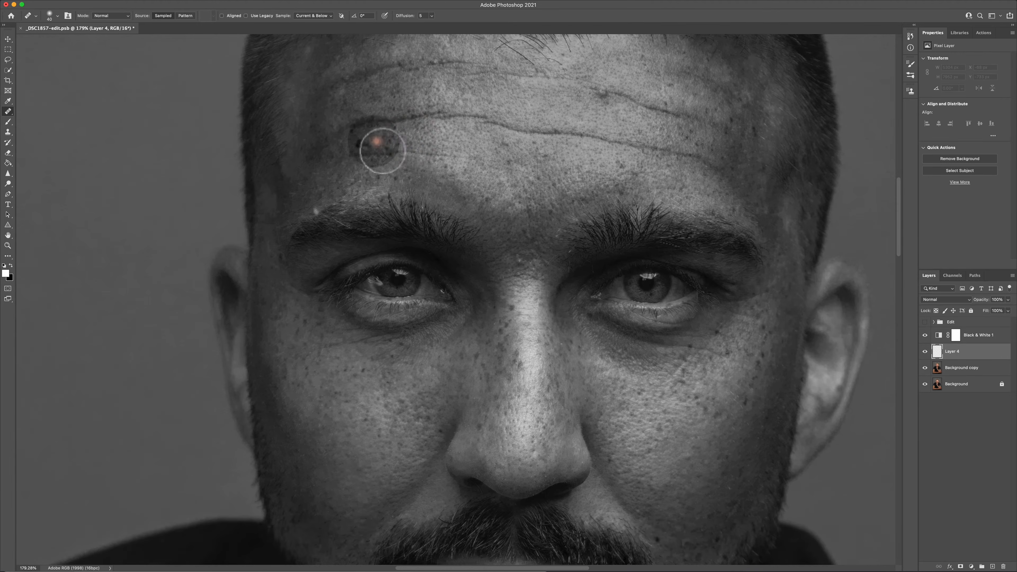
{"action": "left_click", "coordinate": [359, 143]}
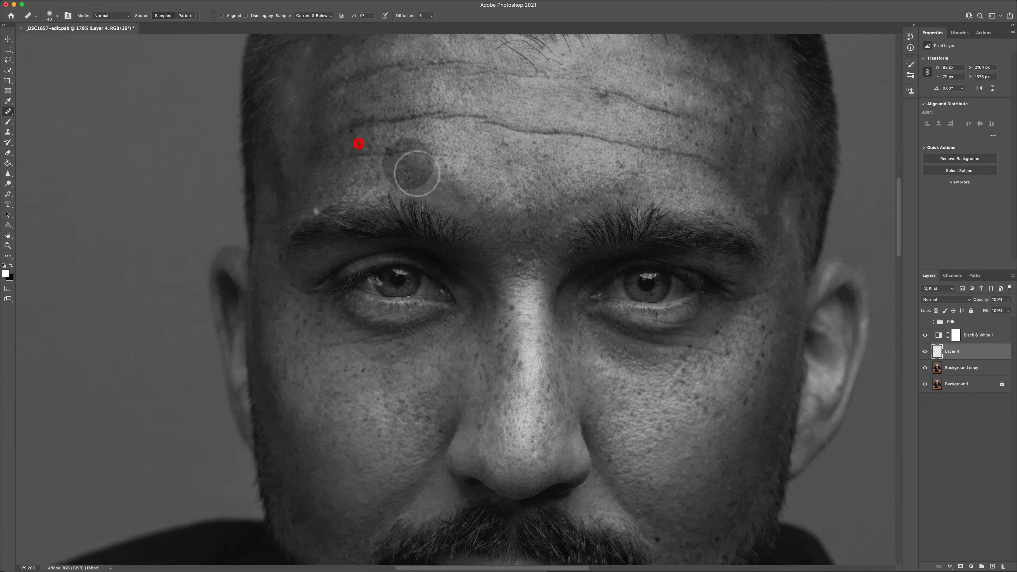
- Heal the dark spots on the image-left side of the forehead, sampling clean skin next to them
{"action": "key", "text": "alt"}
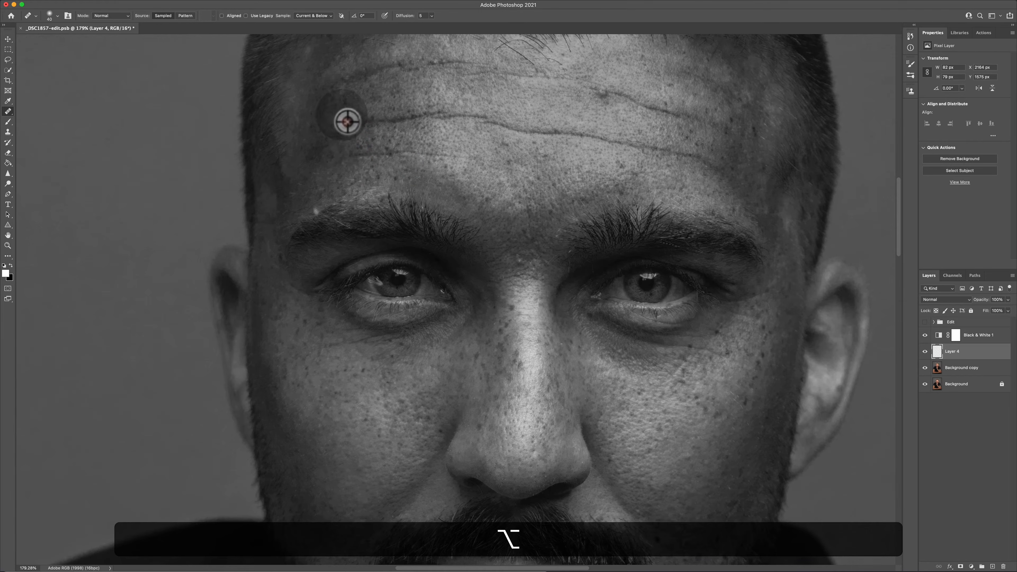
{"action": "left_click", "coordinate": [342, 92]}
{"action": "left_click", "coordinate": [346, 88], "text": "alt"}
{"action": "left_click", "coordinate": [337, 112]}
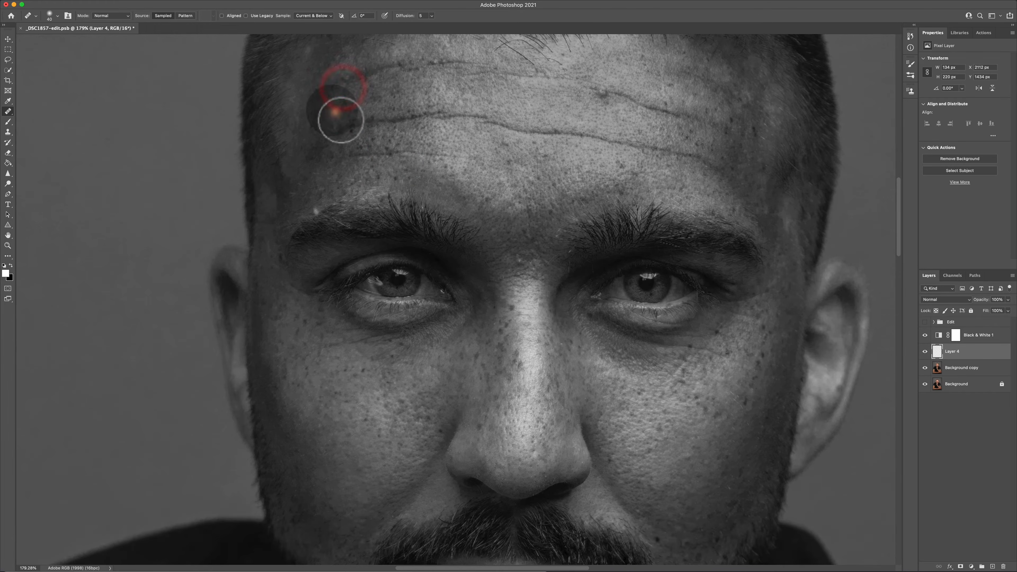
{"action": "left_click", "coordinate": [312, 77]}
{"action": "scroll", "coordinate": [315, 90], "scroll_direction": "up", "scroll_amount": 2}
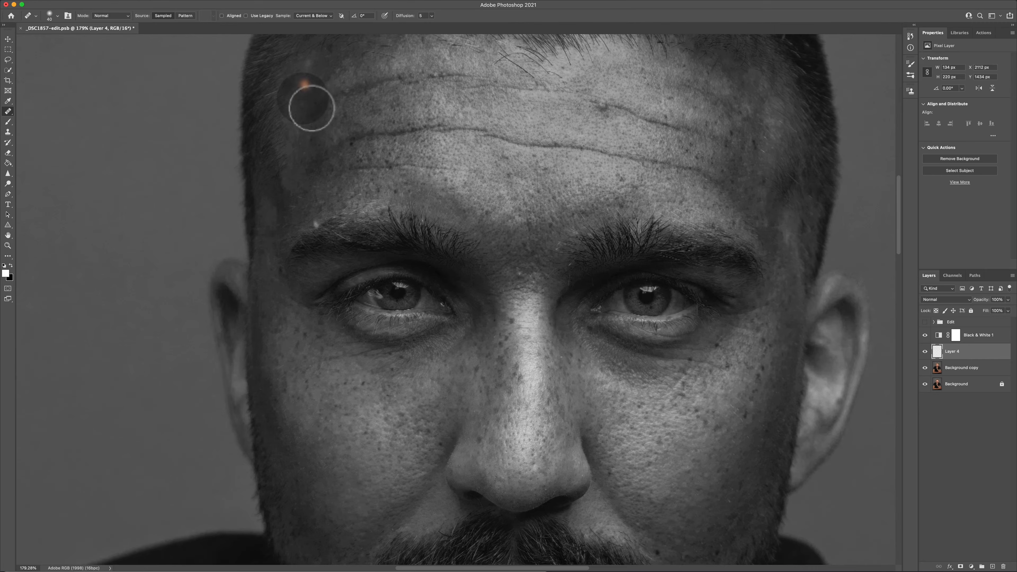
- Heal the spots by the image-left temple, the light speck above the eyebrow's outer end and the blemish at the nose bridge
{"action": "key", "text": "alt"}
{"action": "left_click", "coordinate": [304, 99], "text": "alt"}
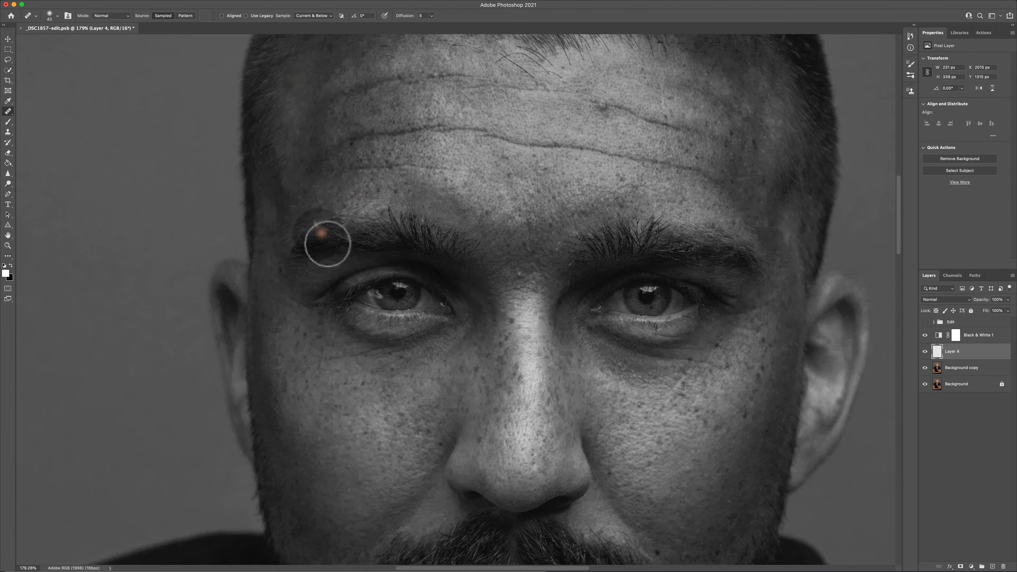
{"action": "key", "text": "alt"}
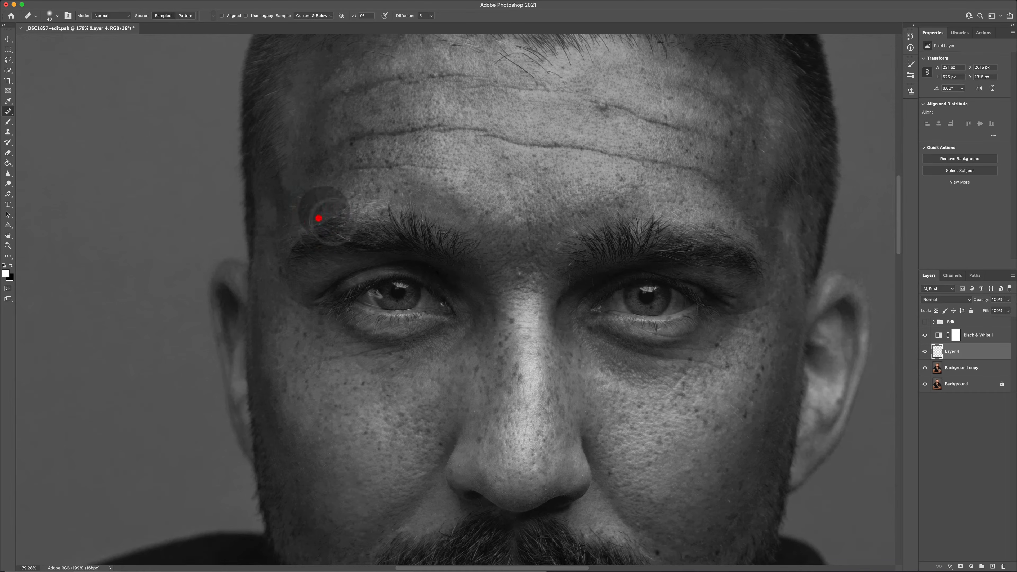
{"action": "left_click", "coordinate": [318, 218]}
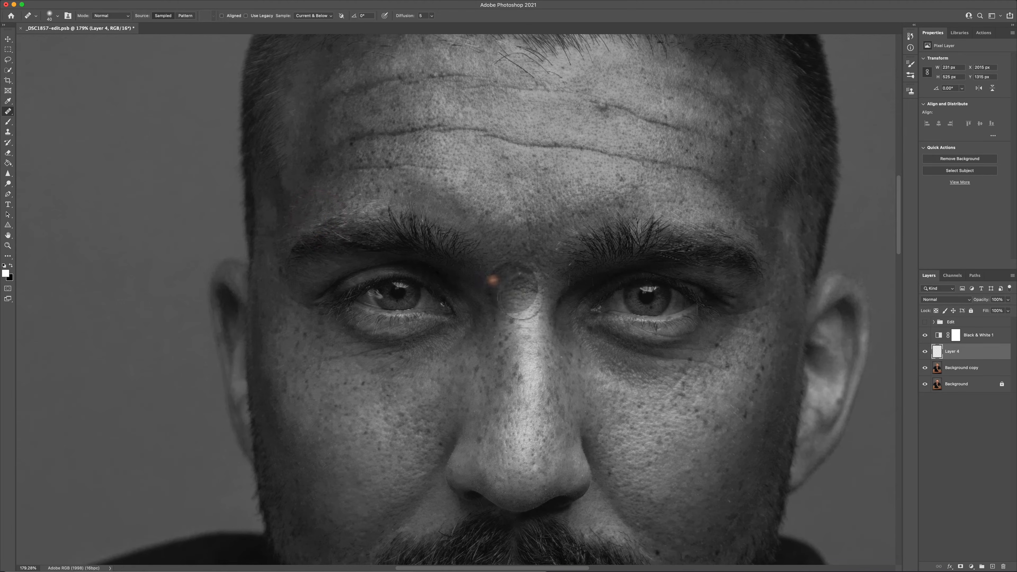
{"action": "key", "text": "alt"}
{"action": "left_click", "coordinate": [524, 273]}
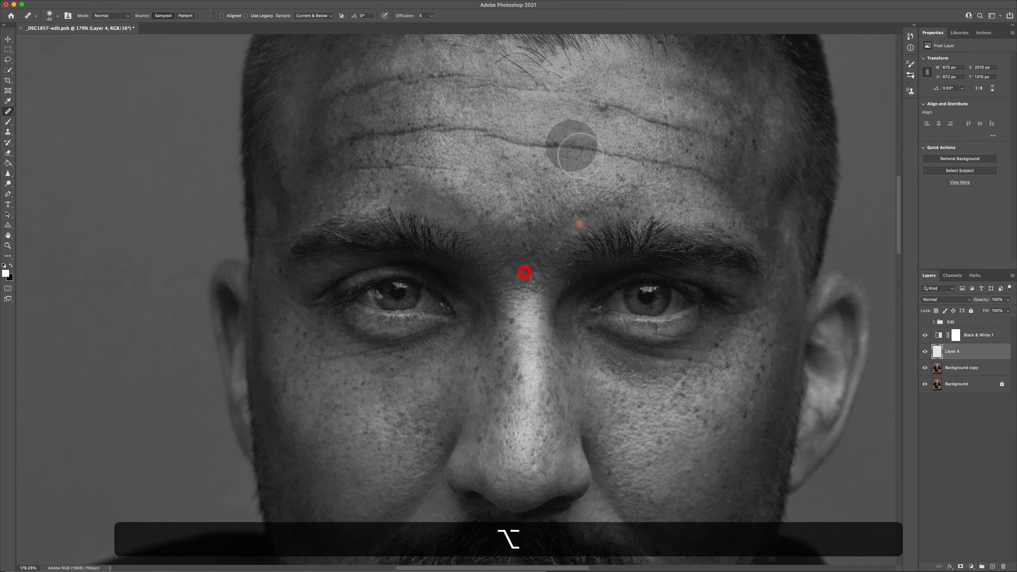
- Heal the dark mark on the upper wrinkle at the image-right side of the forehead from adjacent clean skin
{"action": "left_click", "coordinate": [554, 104], "text": "alt"}
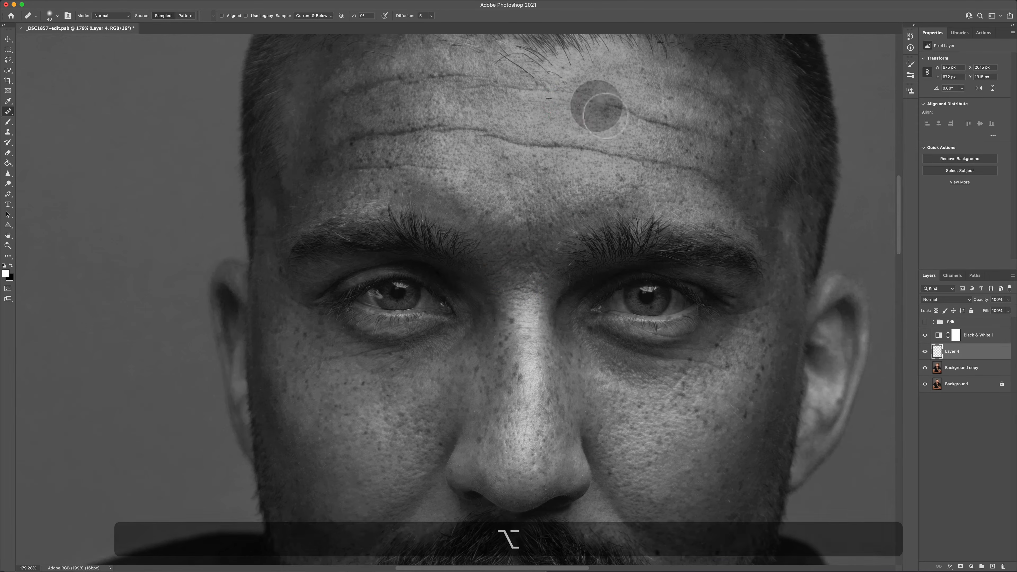
{"action": "left_click", "coordinate": [608, 105]}
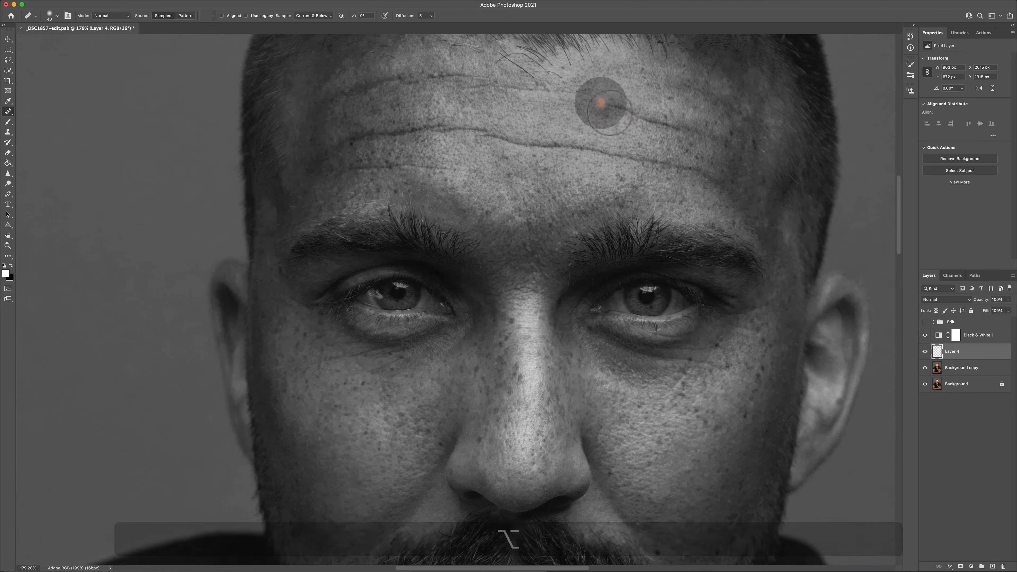
{"action": "left_click", "coordinate": [610, 97]}
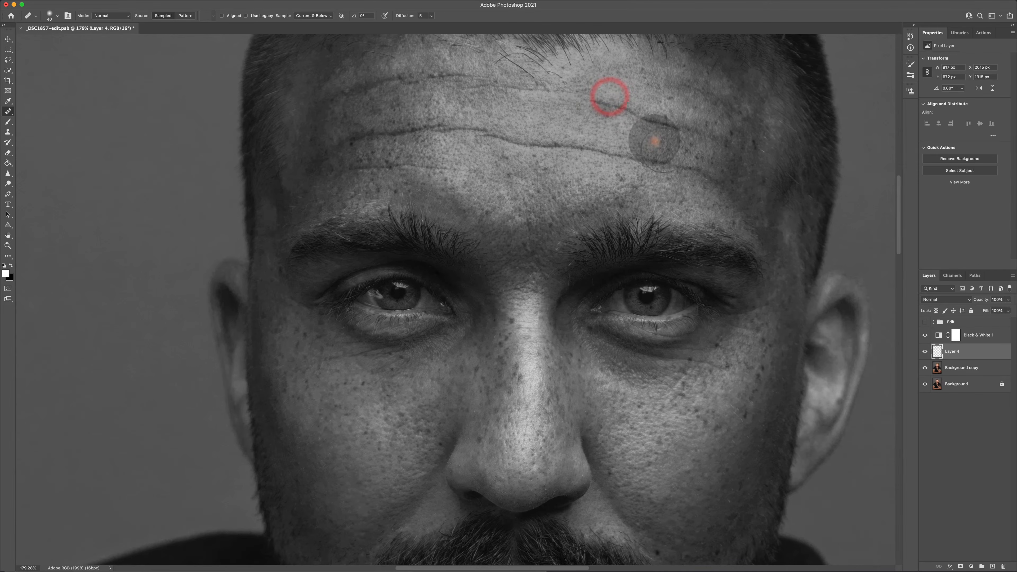
{"action": "left_click", "coordinate": [577, 113], "text": "alt"}
{"action": "left_click", "coordinate": [587, 107]}
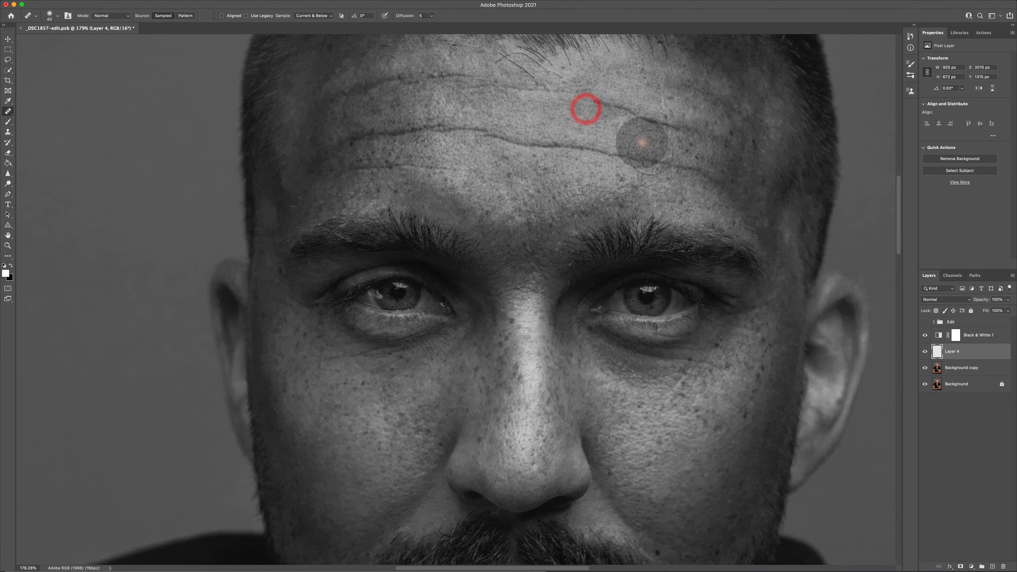
- Heal blemishes on the image-right temple and on the lower cheek beside the moustache
{"action": "left_click", "coordinate": [755, 150]}
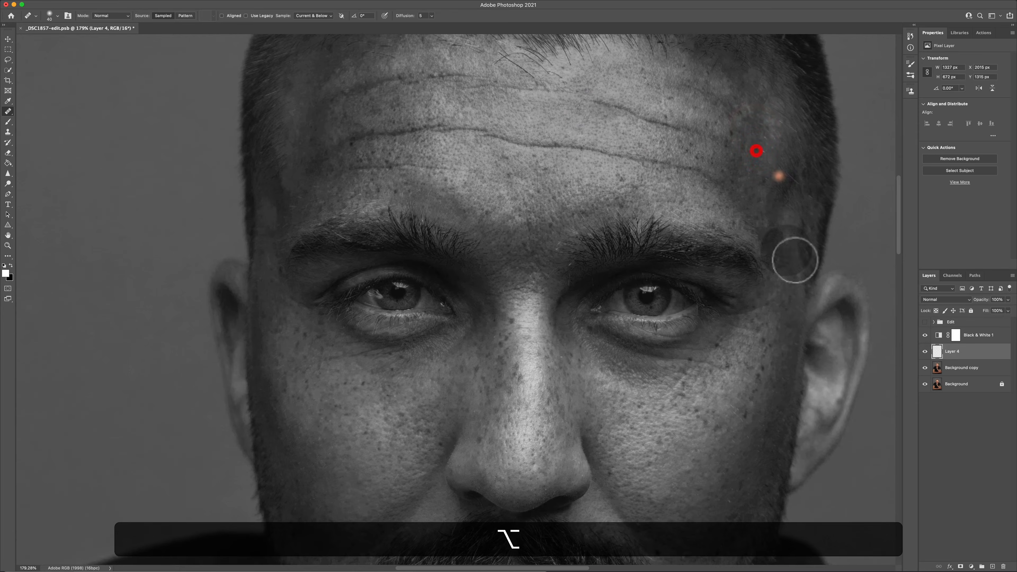
{"action": "key", "text": "super+z"}
{"action": "scroll", "coordinate": [657, 376], "scroll_direction": "down", "scroll_amount": 3}
{"action": "scroll", "coordinate": [675, 511], "scroll_direction": "down", "scroll_amount": 2}
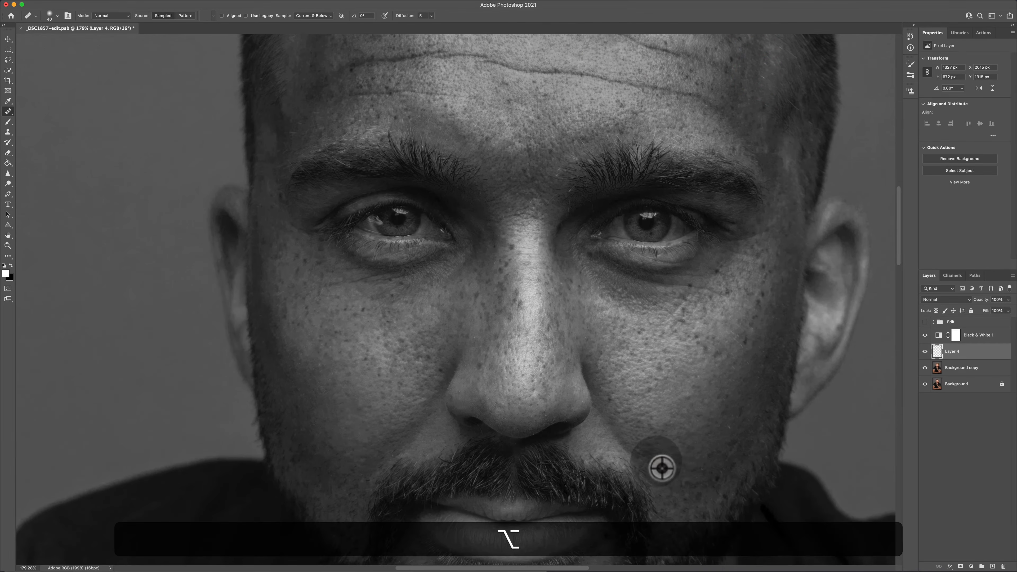
{"action": "left_click", "coordinate": [659, 457], "text": "alt"}
{"action": "left_click", "coordinate": [675, 490]}
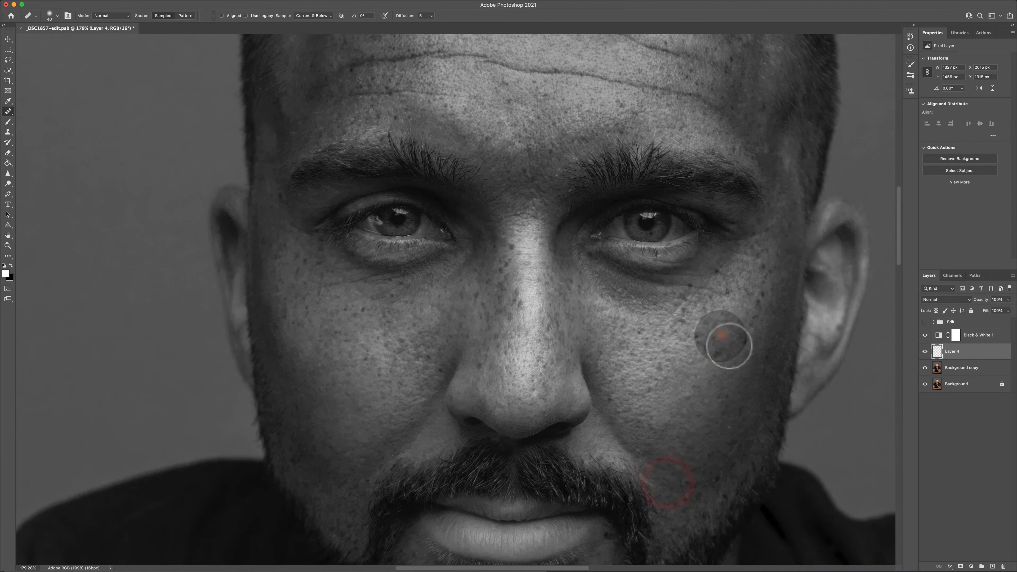
- Heal the dark spots on the image-right jaw along the beard line and near the corner of the mouth
{"action": "scroll", "coordinate": [725, 345], "scroll_direction": "up", "scroll_amount": 3}
{"action": "scroll", "coordinate": [776, 224], "scroll_direction": "up", "scroll_amount": 4}
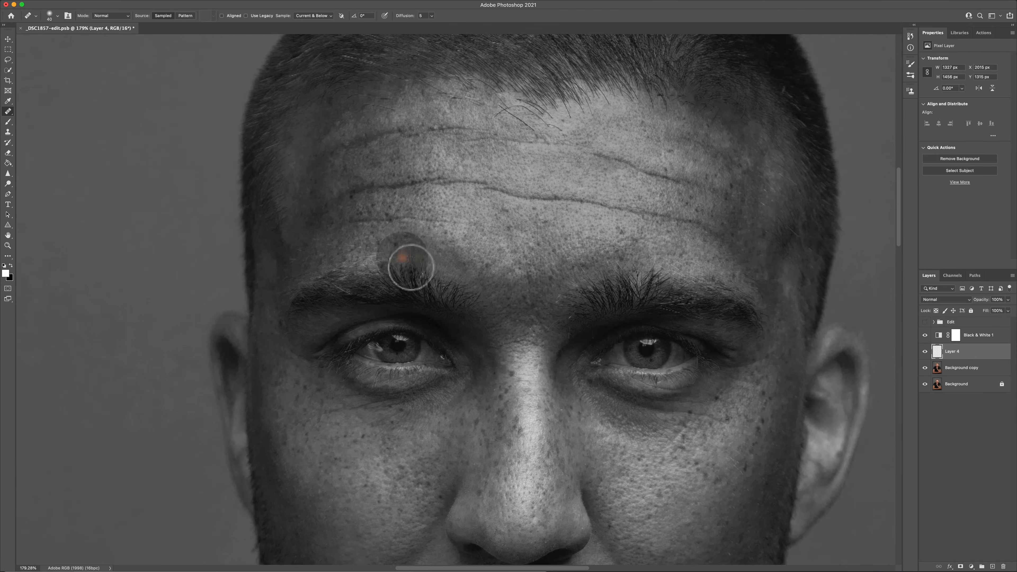
{"action": "scroll", "coordinate": [566, 362], "scroll_direction": "down", "scroll_amount": 8}
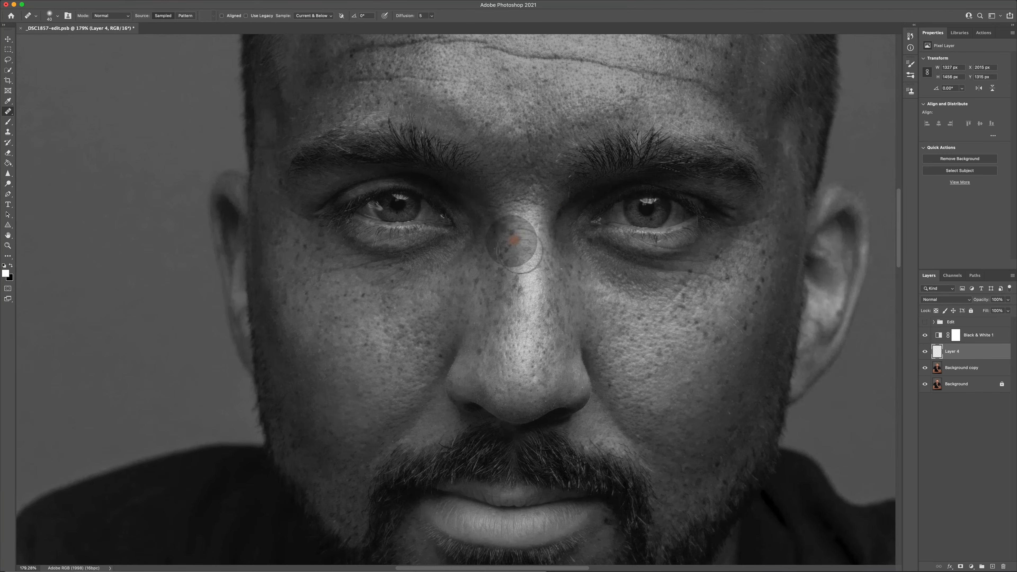
{"action": "scroll", "coordinate": [726, 442], "scroll_direction": "down", "scroll_amount": 5}
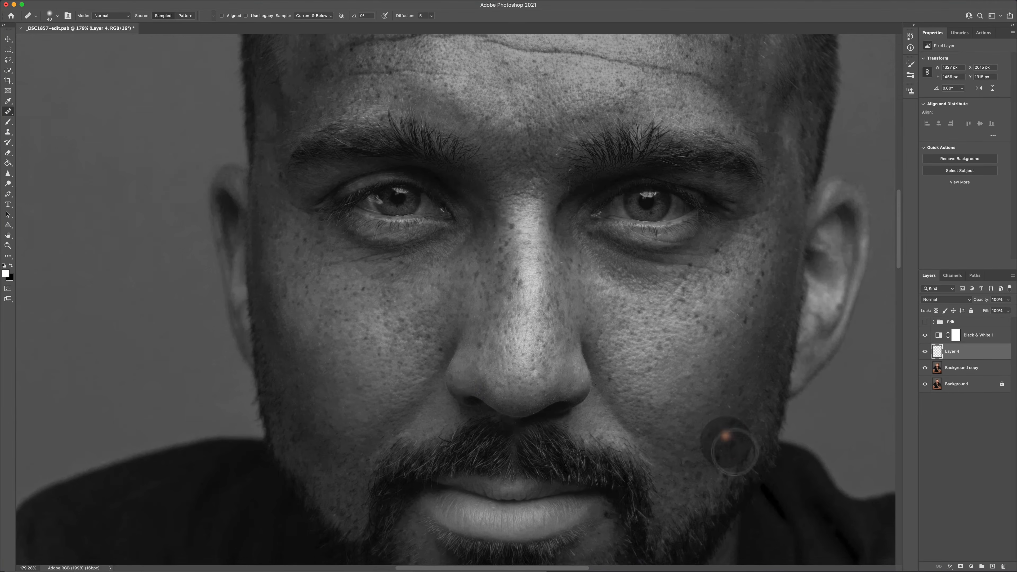
{"action": "left_click", "coordinate": [699, 395], "text": "alt"}
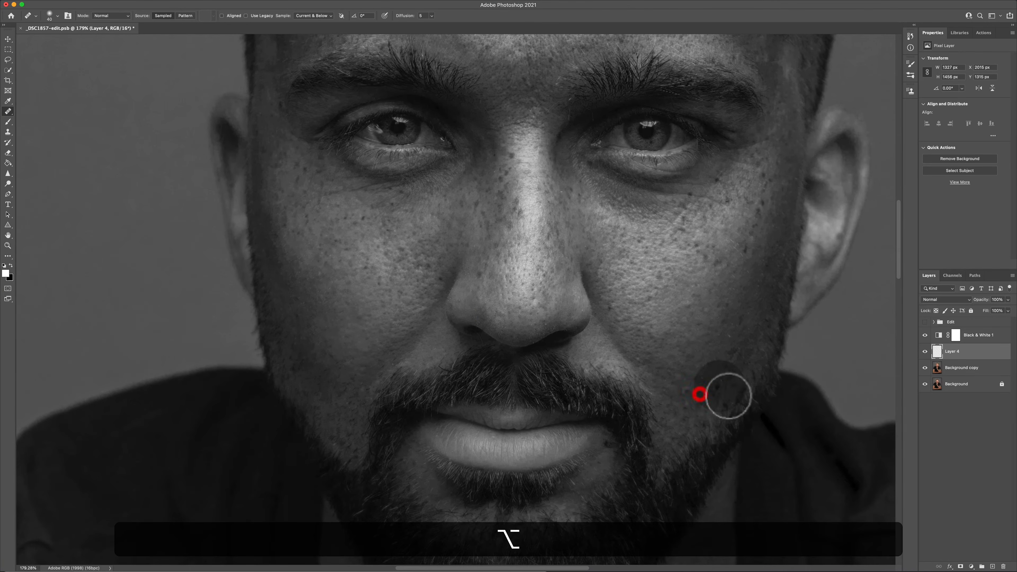
{"action": "left_click", "coordinate": [715, 379]}
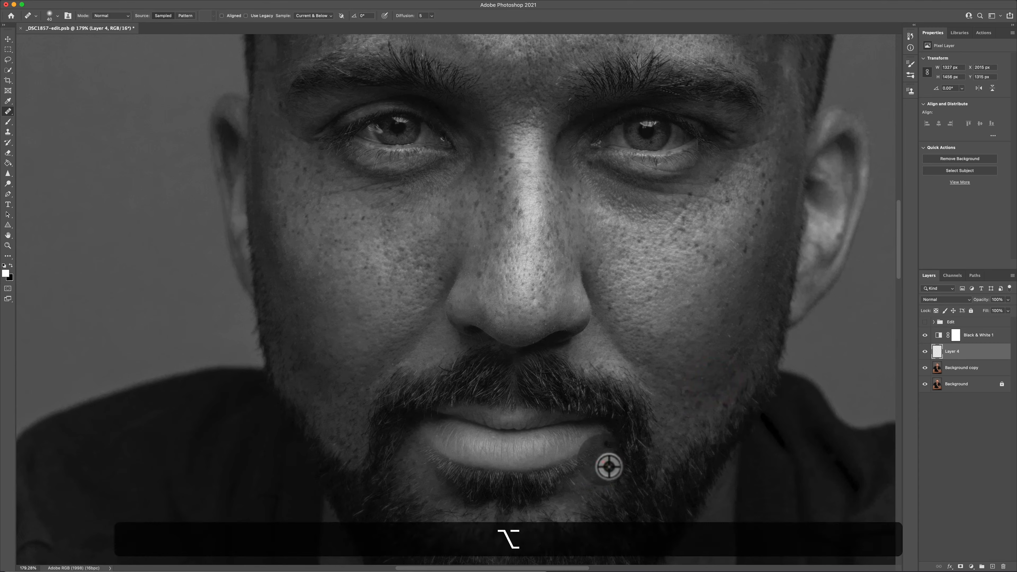
{"action": "left_click", "coordinate": [588, 398]}
- Examine the forehead, eyes, nose and cheeks for remaining blemishes, both close up and with the whole face in view
{"action": "scroll", "coordinate": [590, 402], "scroll_direction": "up", "scroll_amount": 10}
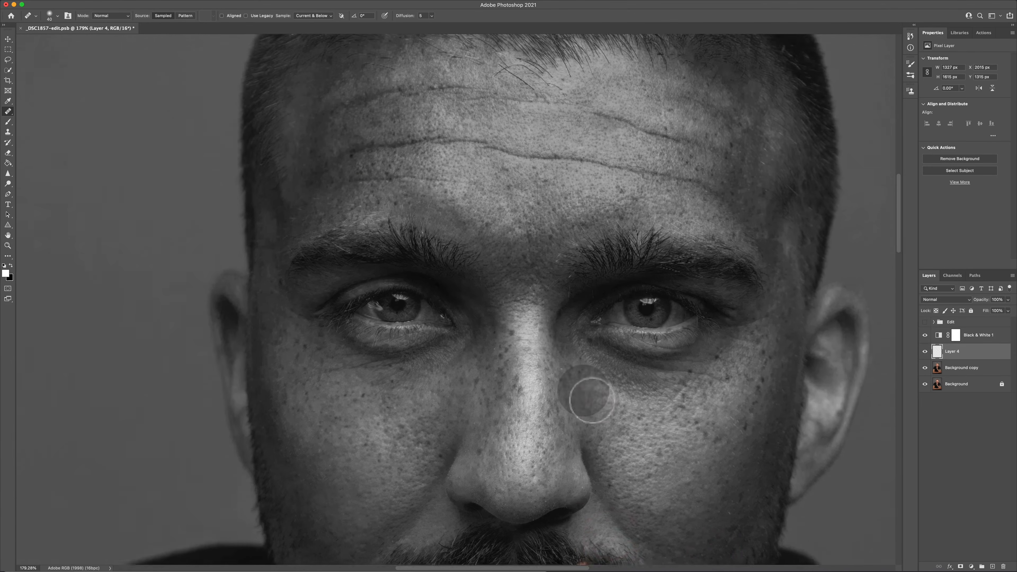
{"action": "left_click", "coordinate": [447, 377]}
{"action": "left_click", "coordinate": [666, 316]}
{"action": "left_click", "coordinate": [516, 285]}
{"action": "left_click", "coordinate": [490, 351]}
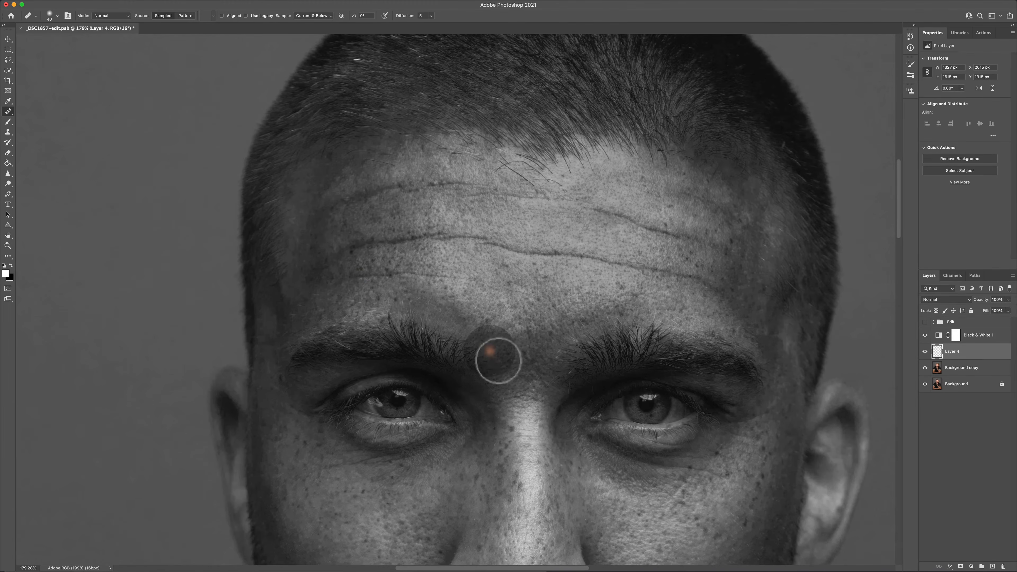
{"action": "left_click", "coordinate": [469, 329]}
{"action": "left_click", "coordinate": [473, 231]}
{"action": "left_click", "coordinate": [596, 248]}
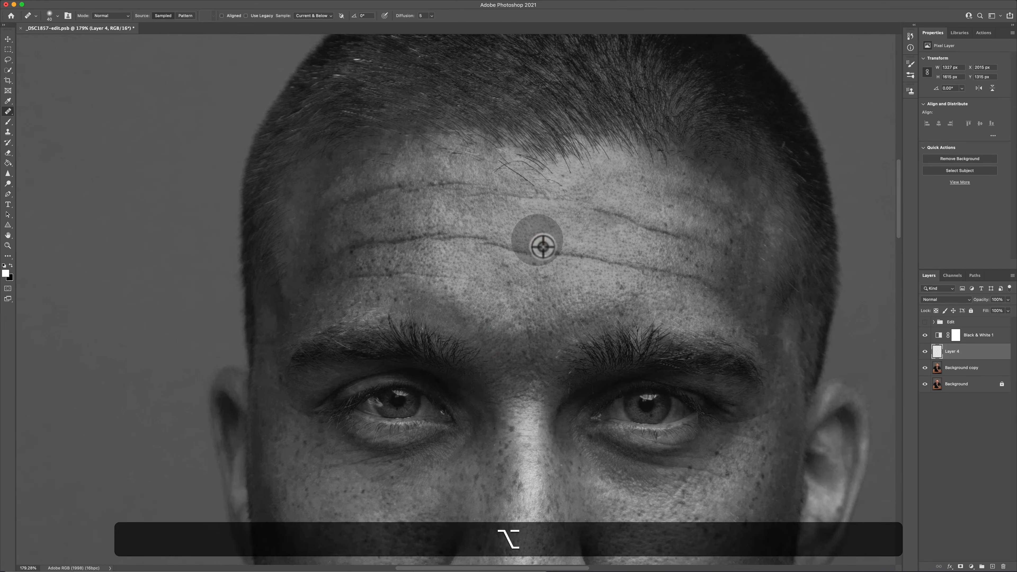
{"action": "scroll", "coordinate": [543, 246], "scroll_direction": "down", "scroll_amount": 3}
{"action": "scroll", "coordinate": [542, 246], "scroll_direction": "right", "scroll_amount": 6}
{"action": "scroll", "coordinate": [543, 246], "scroll_direction": "down", "scroll_amount": 2}
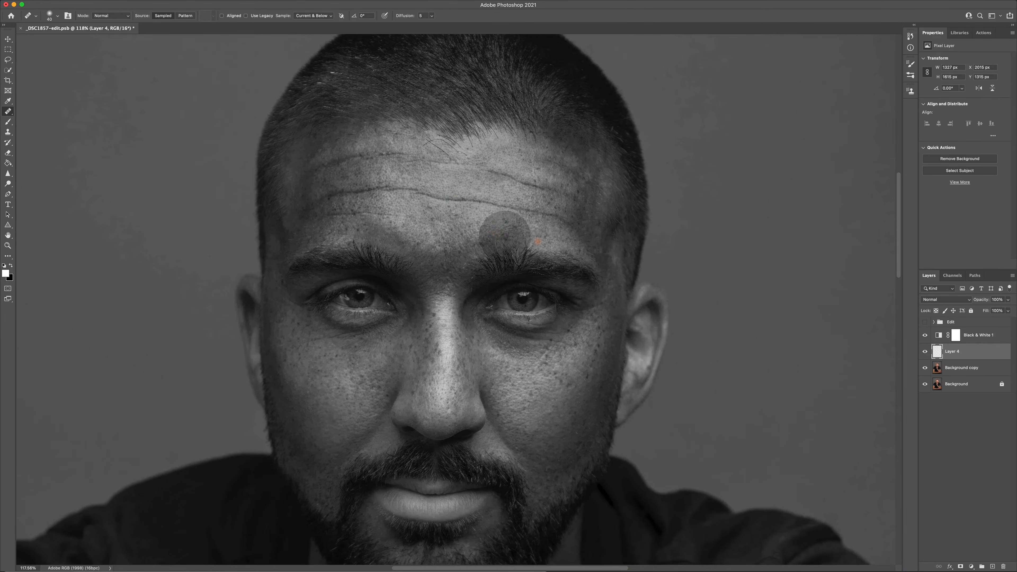
{"action": "left_click", "coordinate": [435, 267]}
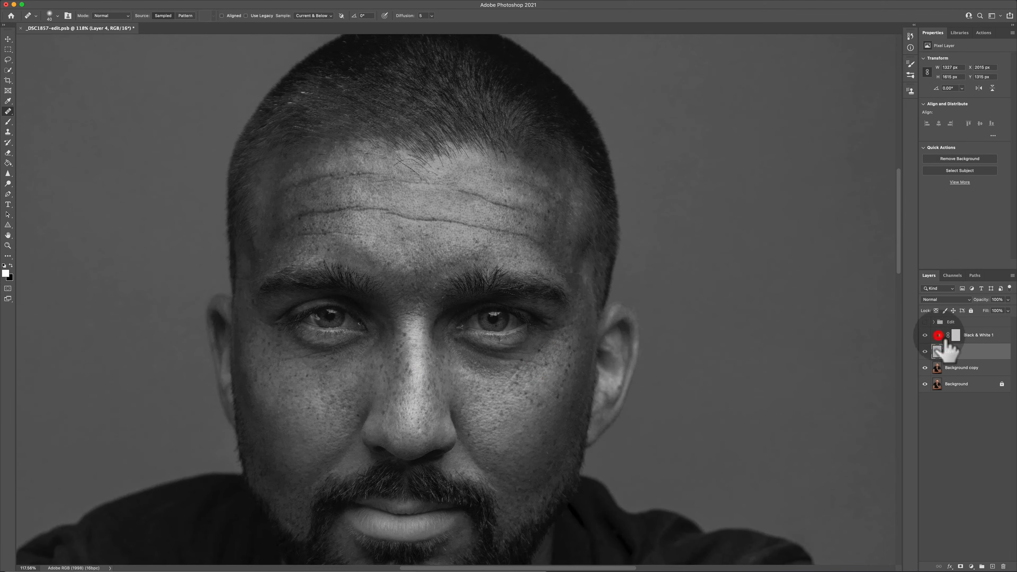
- Adjust the Black & White 1 layer to emphasise skin spots, trying Yellows at -200 before settling on Reds -147 and Yellows 38
{"action": "left_click", "coordinate": [939, 335]}
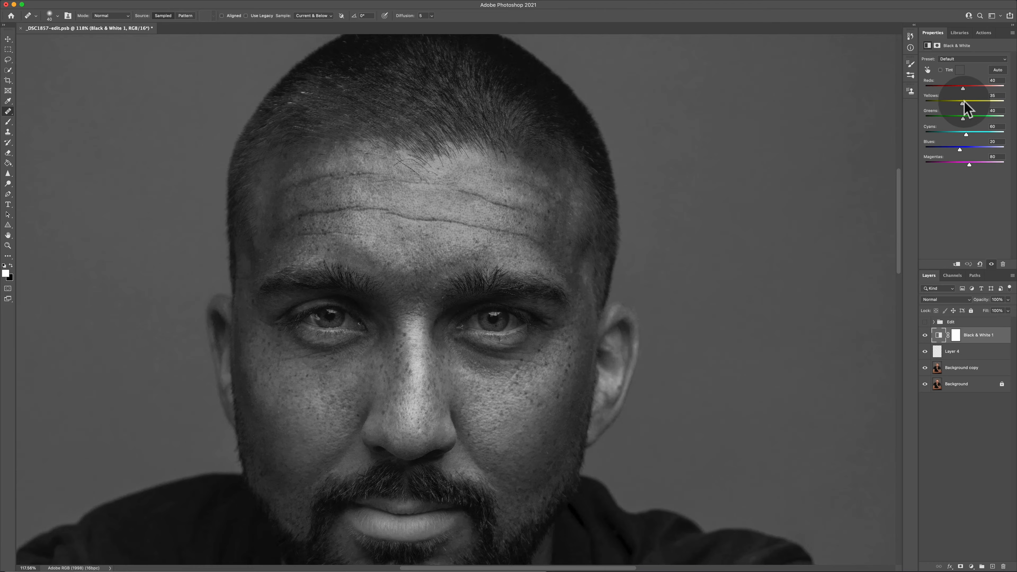
{"action": "left_click_drag", "start_coordinate": [963, 103], "coordinate": [932, 86]}
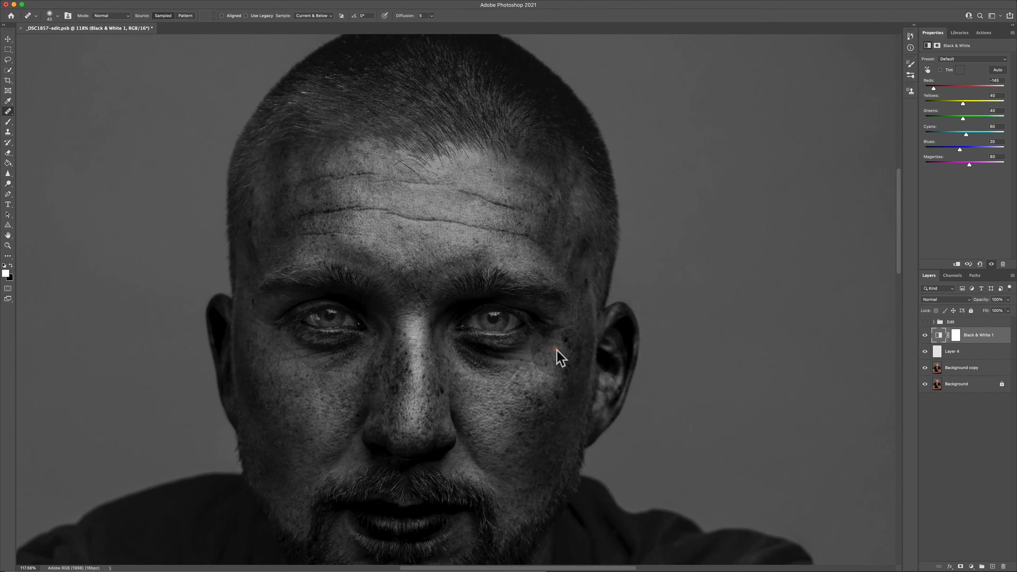
{"action": "scroll", "coordinate": [576, 353], "scroll_direction": "up", "scroll_amount": 5}
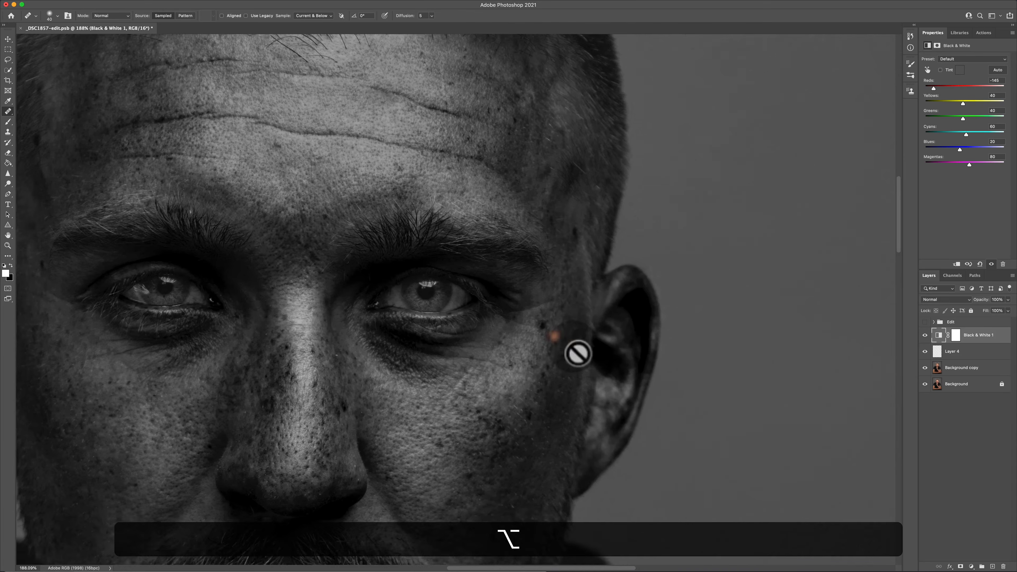
{"action": "scroll", "coordinate": [528, 323], "scroll_direction": "up", "scroll_amount": 5}
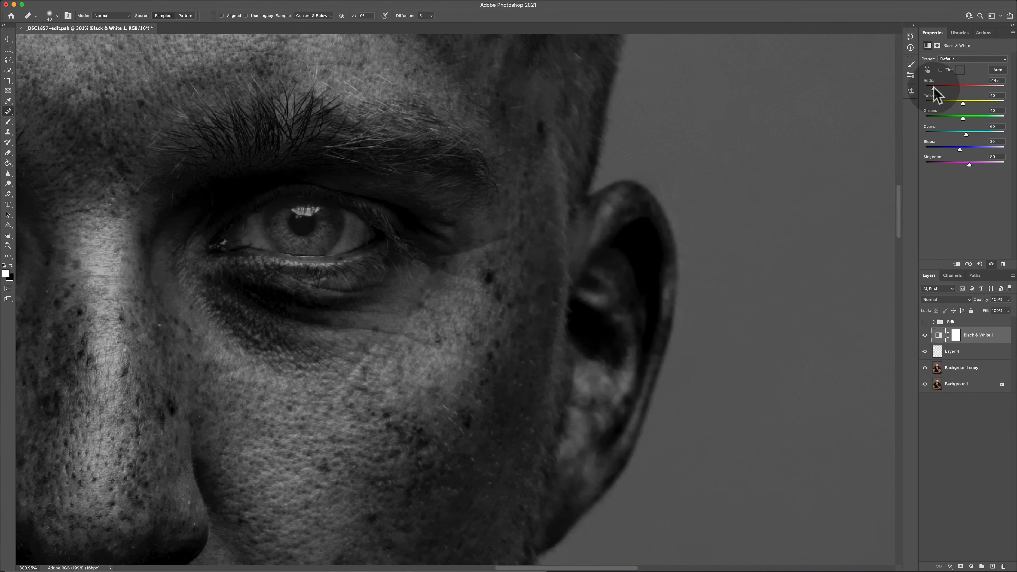
{"action": "mouse_move", "coordinate": [933, 87]}
{"action": "left_mouse_down"}
{"action": "mouse_move", "coordinate": [962, 89]}
{"action": "mouse_move", "coordinate": [924, 104]}
{"action": "left_mouse_up"}
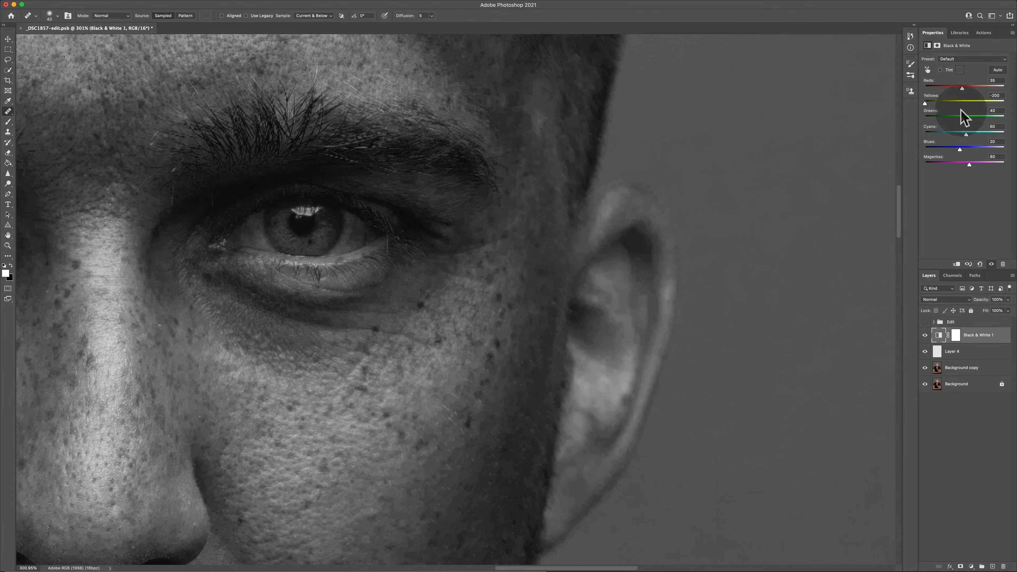
{"action": "mouse_move", "coordinate": [932, 101]}
{"action": "left_mouse_down"}
{"action": "mouse_move", "coordinate": [960, 102]}
{"action": "mouse_move", "coordinate": [933, 85]}
{"action": "left_mouse_up"}
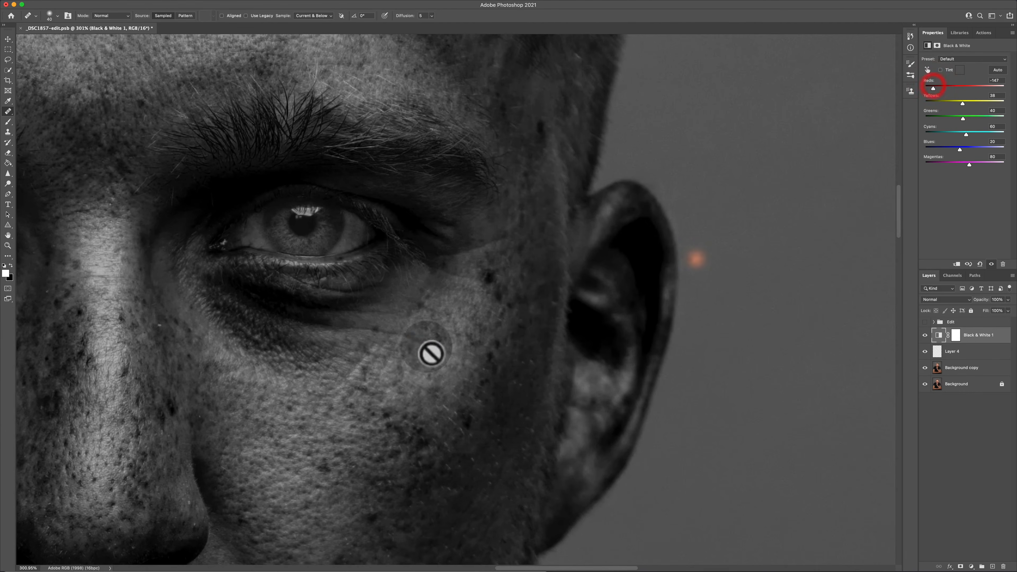
- On Layer 4, heal the dark spots beside the outer corner of the image-right eye and on the temple above it
{"action": "left_click", "coordinate": [952, 351]}
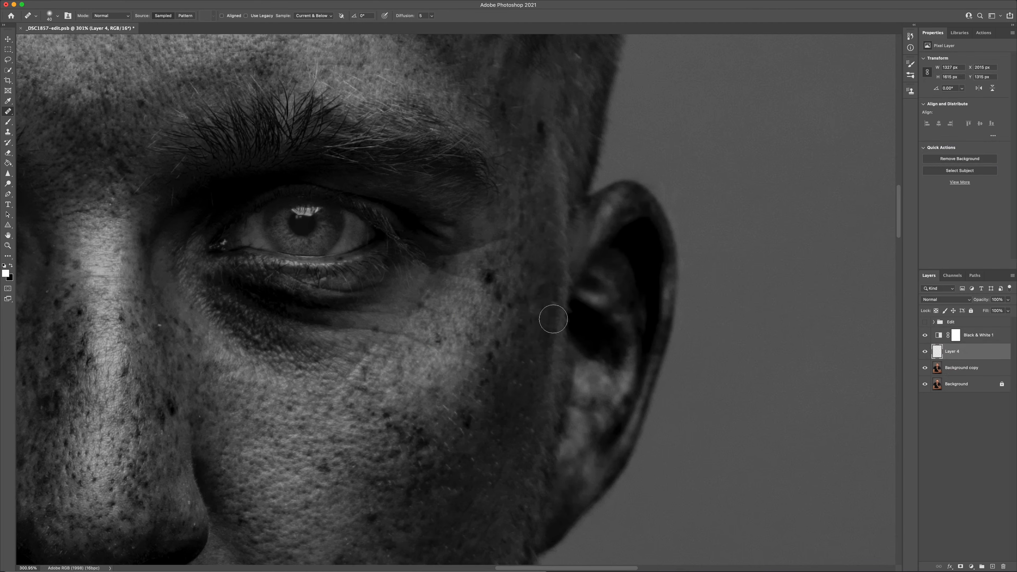
{"action": "key", "text": "alt"}
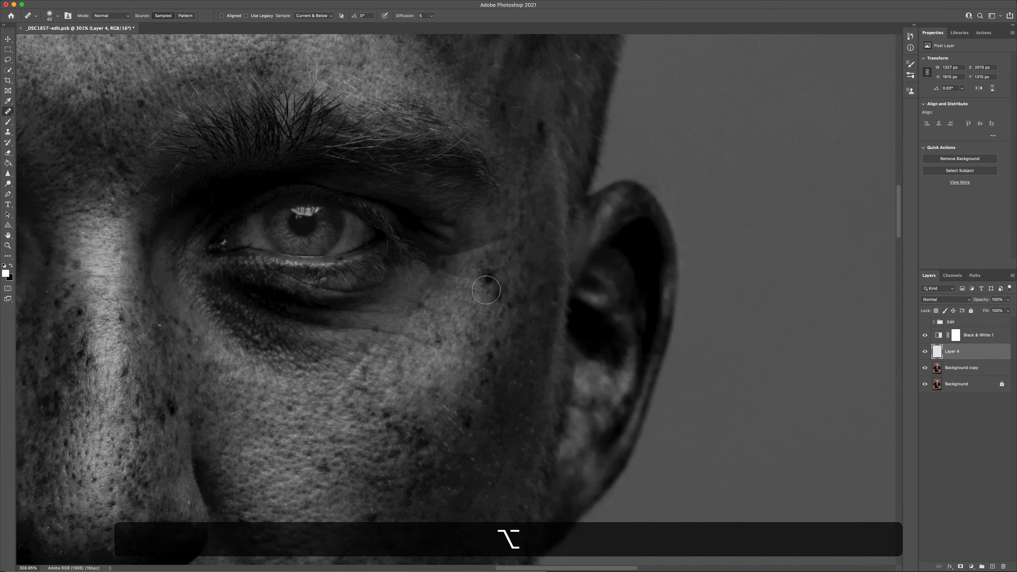
{"action": "left_click", "coordinate": [495, 307]}
{"action": "left_click", "coordinate": [545, 171], "text": "alt"}
{"action": "left_click", "coordinate": [540, 122]}
- Reduce the healing brush to 12 px and heal the small spots just above the inner part of the image-left eyebrow
{"action": "scroll", "coordinate": [349, 194], "scroll_direction": "left", "scroll_amount": 6}
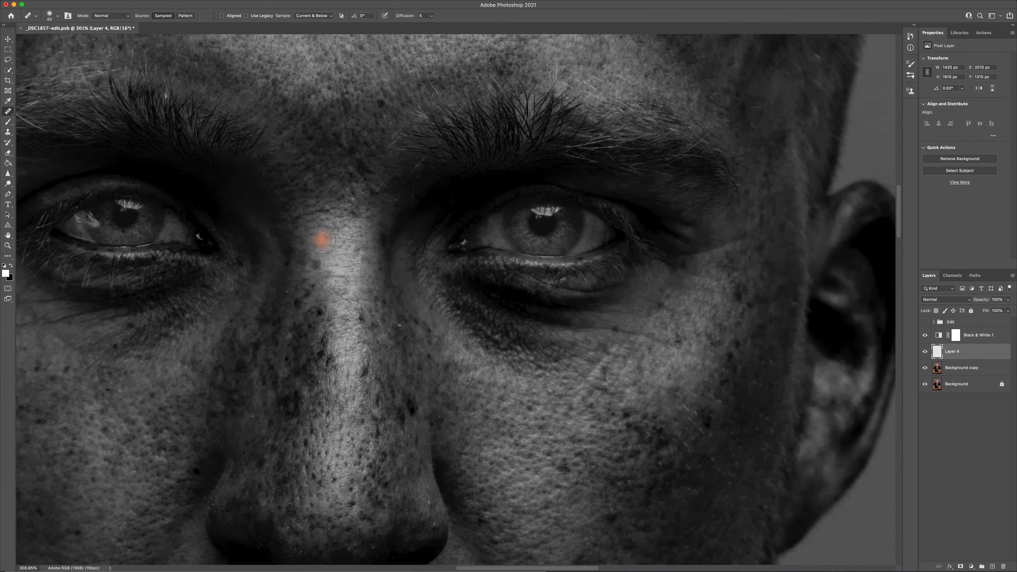
{"action": "scroll", "coordinate": [315, 291], "scroll_direction": "left", "scroll_amount": 3}
{"action": "scroll", "coordinate": [314, 290], "scroll_direction": "up", "scroll_amount": 2}
{"action": "left_click_drag", "start_coordinate": [316, 195], "coordinate": [308, 194]}
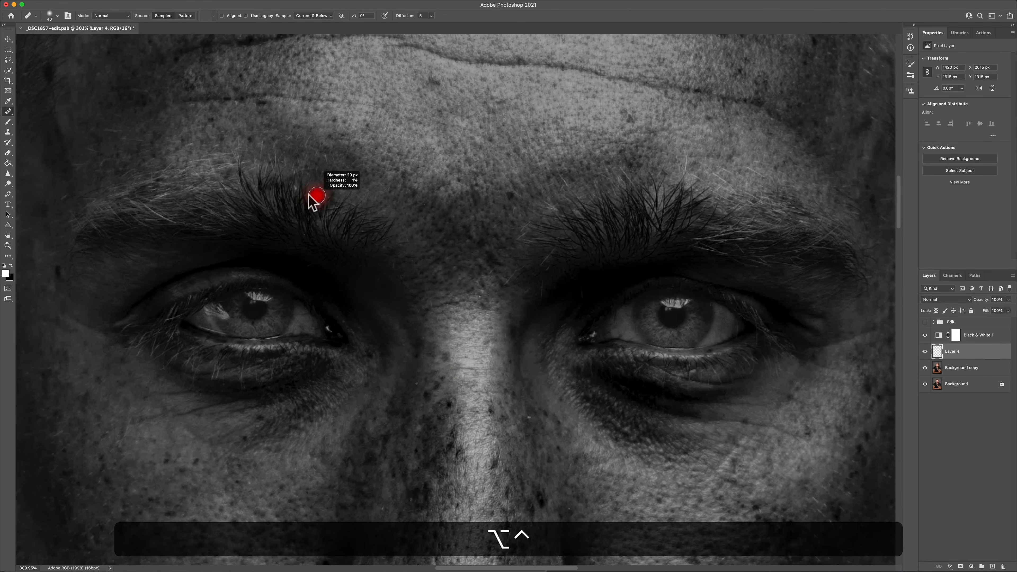
{"action": "left_click", "coordinate": [295, 182], "text": "alt"}
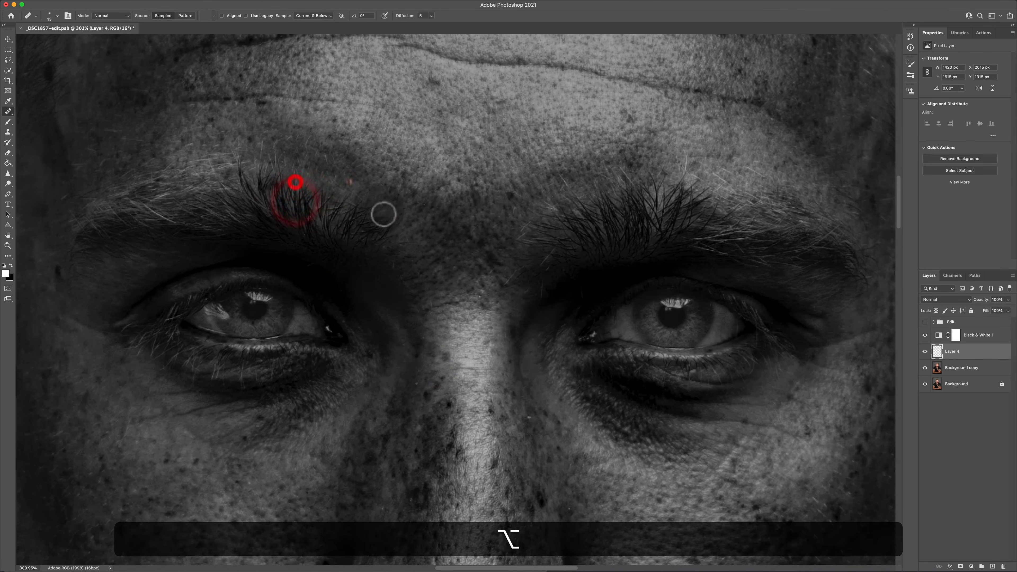
- Enlarge the healing brush to 35 px and heal the dark spots along the image-left temple and hairline
{"action": "scroll", "coordinate": [386, 213], "scroll_direction": "up", "scroll_amount": 4}
{"action": "left_click_drag", "start_coordinate": [452, 180], "coordinate": [464, 181]}
{"action": "scroll", "coordinate": [464, 181], "scroll_direction": "up", "scroll_amount": 2}
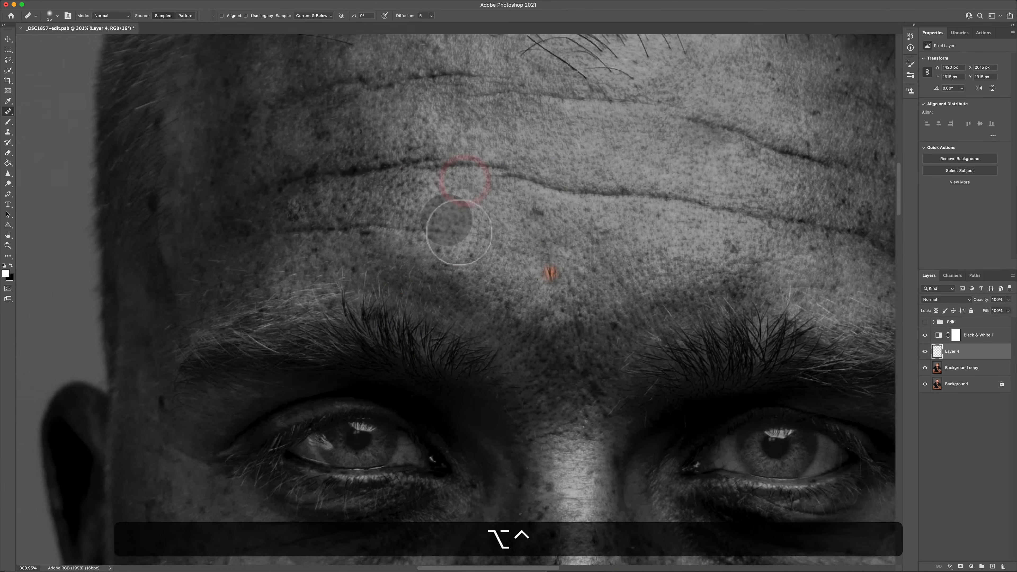
{"action": "scroll", "coordinate": [461, 181], "scroll_direction": "left", "scroll_amount": 4}
{"action": "left_click", "coordinate": [204, 167], "text": "alt"}
{"action": "left_click_drag", "start_coordinate": [203, 208], "coordinate": [202, 216]}
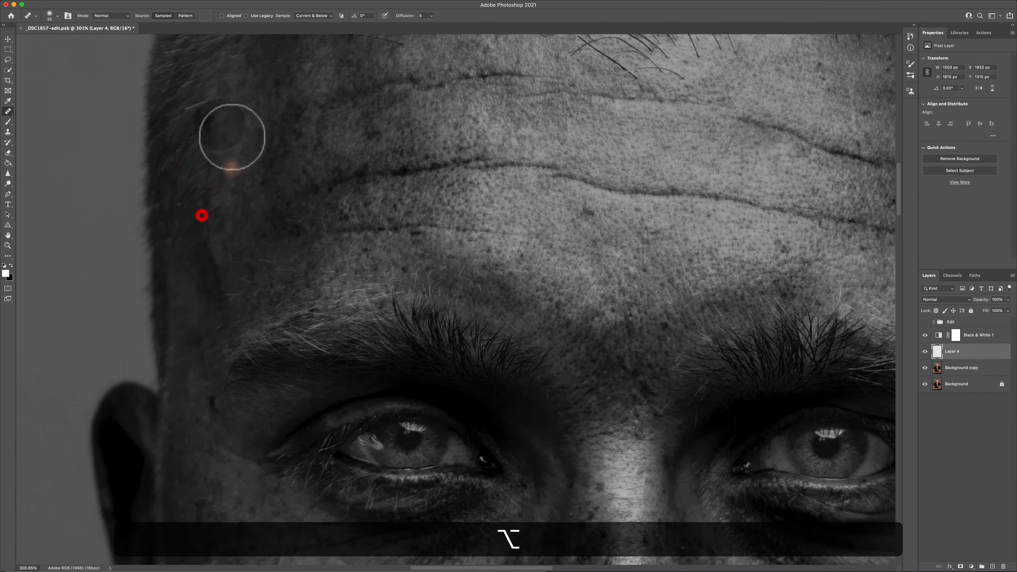
{"action": "left_click", "coordinate": [204, 148], "text": "alt"}
{"action": "left_click_drag", "start_coordinate": [209, 121], "coordinate": [211, 102]}
- Heal the dark spot beside the outer end of the image-left eyebrow, sampling clean skin just below it
{"action": "scroll", "coordinate": [280, 268], "scroll_direction": "down", "scroll_amount": 2}
{"action": "scroll", "coordinate": [285, 277], "scroll_direction": "down", "scroll_amount": 4}
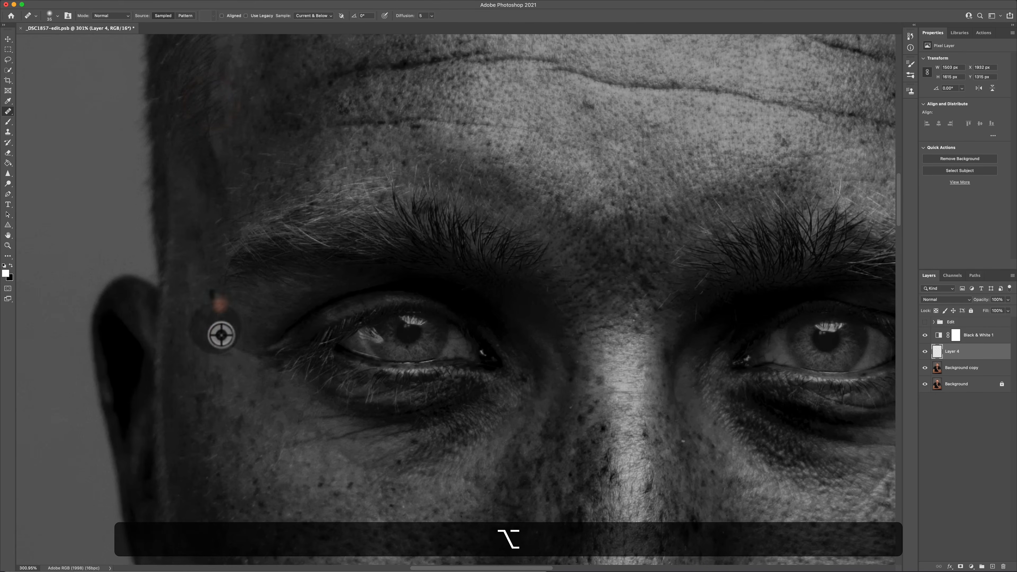
{"action": "left_click", "coordinate": [215, 337], "text": "alt"}
{"action": "left_click", "coordinate": [216, 288]}
- Heal the dark spots on the upper bridge of the nose, sampling clean skin between the eyes
{"action": "scroll", "coordinate": [287, 385], "scroll_direction": "down", "scroll_amount": 15}
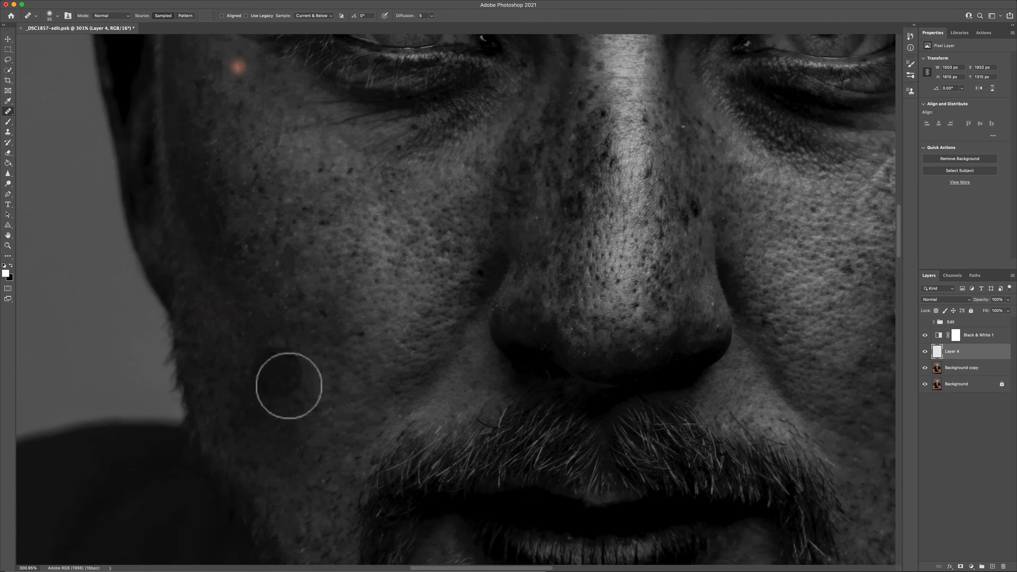
{"action": "scroll", "coordinate": [508, 297], "scroll_direction": "right", "scroll_amount": 4}
{"action": "scroll", "coordinate": [512, 296], "scroll_direction": "up", "scroll_amount": 4}
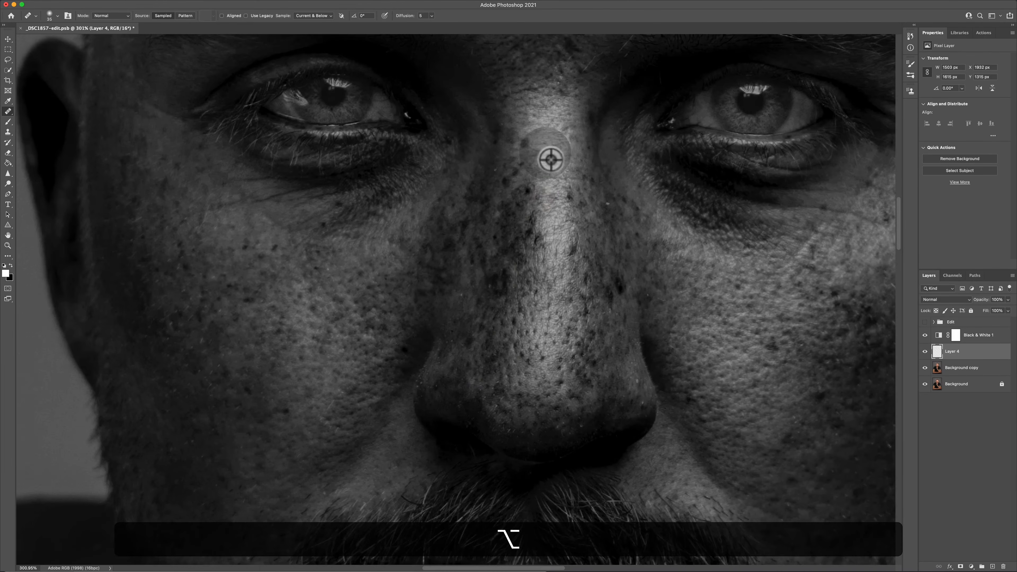
{"action": "left_click", "coordinate": [546, 153], "text": "alt"}
{"action": "left_click", "coordinate": [535, 200]}
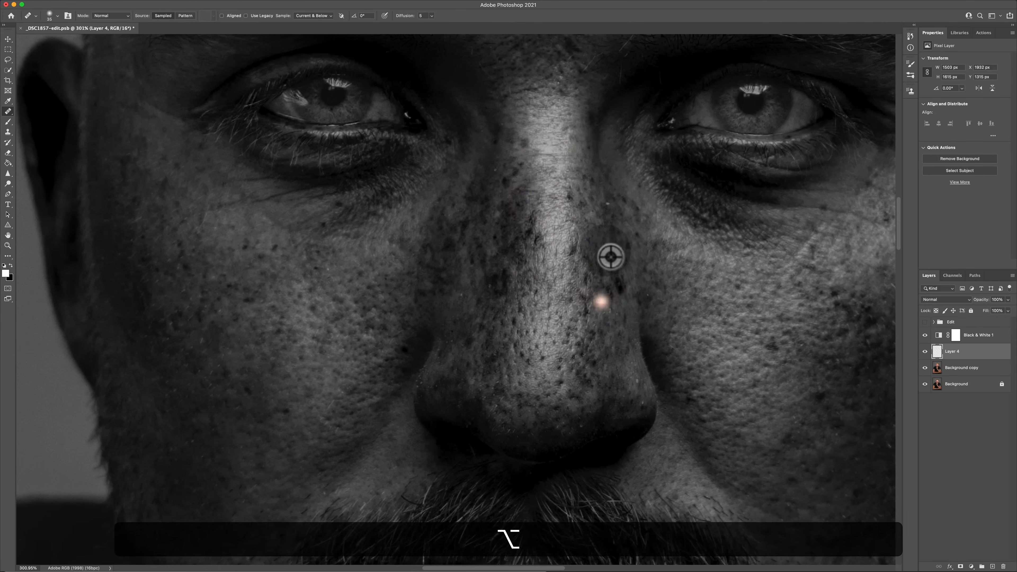
- Heal the prominent dark spots along both sides of the middle of the nose
{"action": "left_click", "coordinate": [603, 232], "text": "alt"}
{"action": "left_click", "coordinate": [616, 277], "text": "alt"}
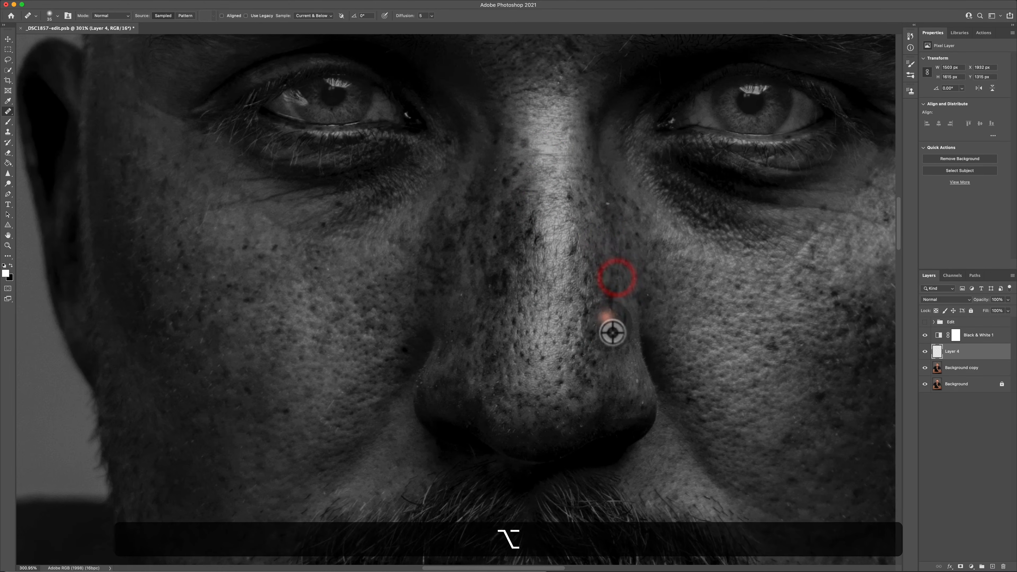
{"action": "left_click", "coordinate": [606, 285]}
{"action": "left_click", "coordinate": [516, 319]}
{"action": "left_click", "coordinate": [491, 331]}
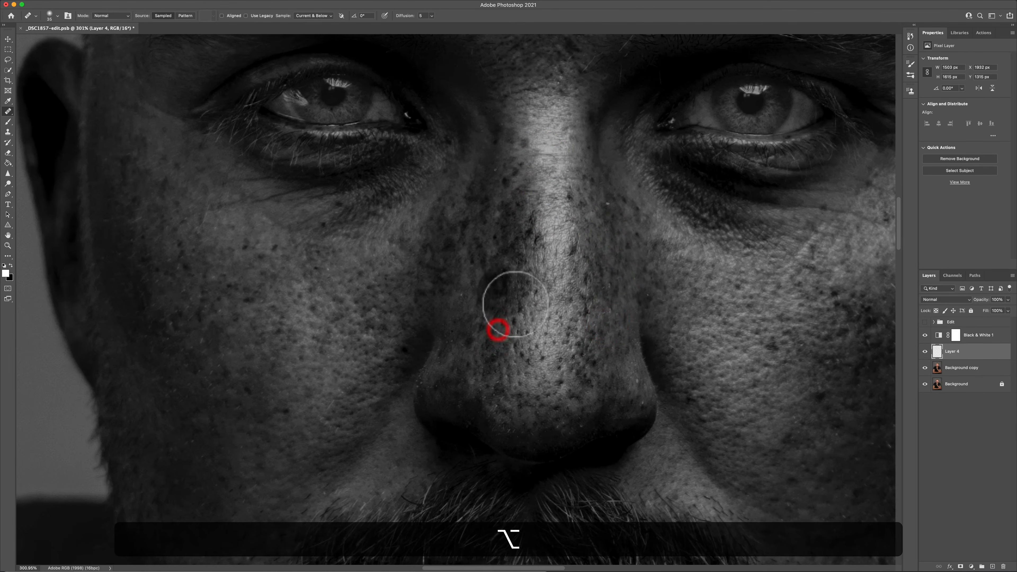
{"action": "left_click", "coordinate": [486, 290]}
- Shrink the healing brush and heal the spots around the image-right nostril and the cheek beside it
{"action": "mouse_move", "coordinate": [589, 340]}
{"action": "left_mouse_down"}
{"action": "mouse_move", "coordinate": [456, 334]}
{"action": "mouse_move", "coordinate": [445, 323]}
{"action": "left_mouse_up"}
{"action": "left_click", "coordinate": [570, 353]}
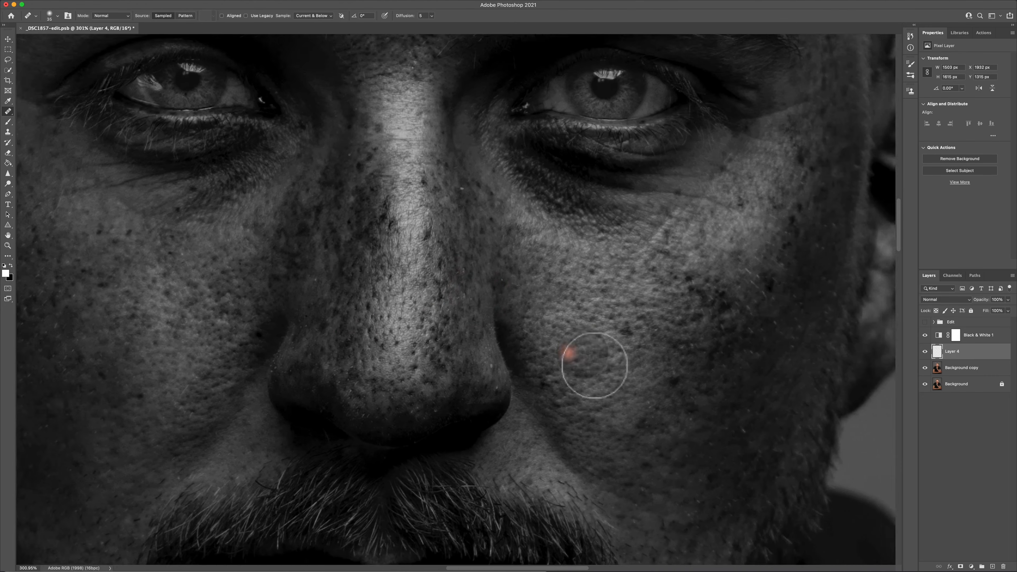
{"action": "left_click_drag", "start_coordinate": [569, 353], "coordinate": [495, 343]}
{"action": "left_click", "coordinate": [426, 396]}
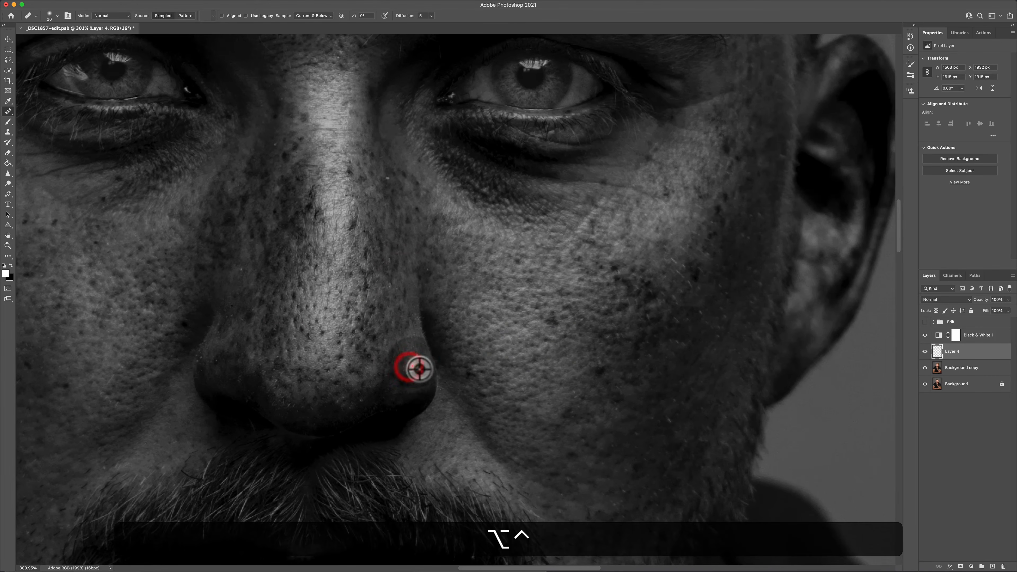
- Heal the remaining spots on the nose bridge and its upper flanks near the inner eye corners
{"action": "left_click", "coordinate": [310, 100], "text": "alt"}
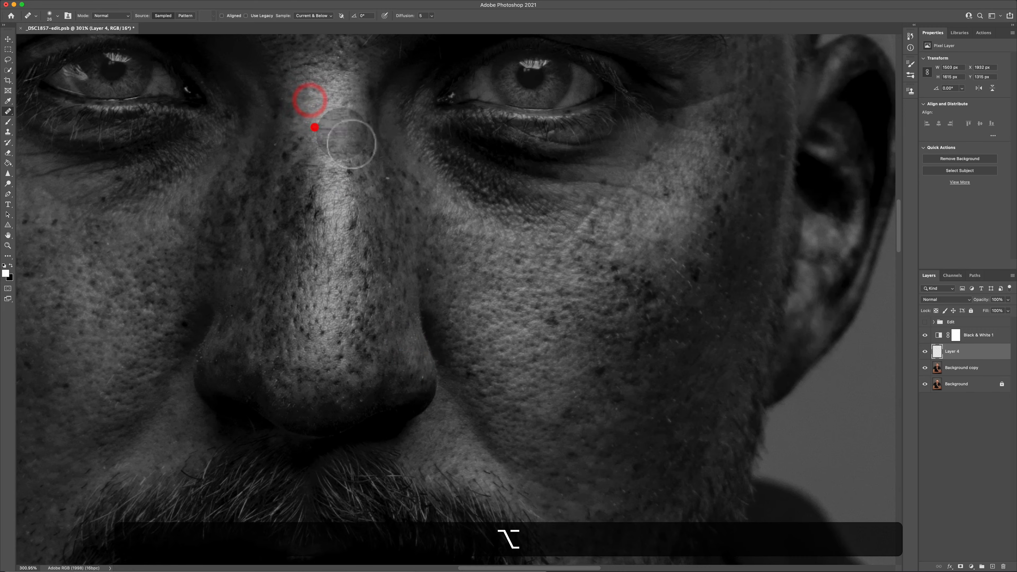
{"action": "left_click", "coordinate": [315, 127], "text": "alt"}
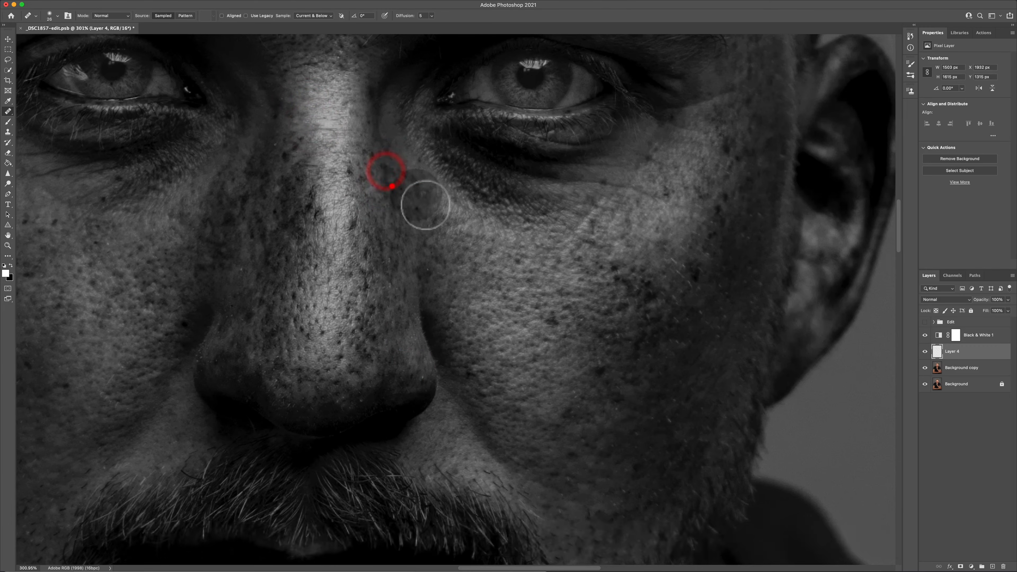
{"action": "left_click", "coordinate": [393, 183]}
{"action": "left_click", "coordinate": [375, 158], "text": "alt"}
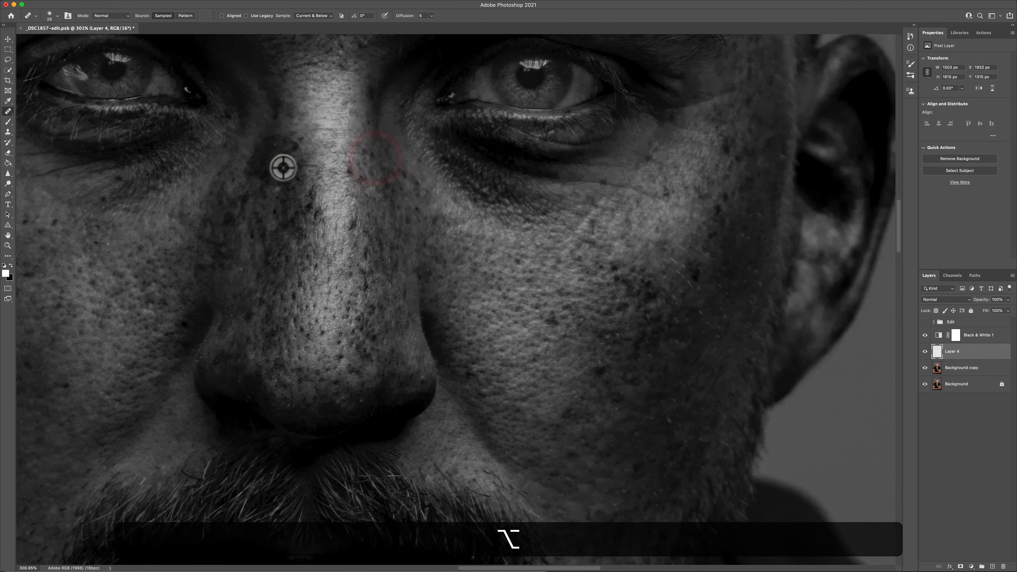
{"action": "left_click", "coordinate": [284, 130], "text": "alt"}
- Heal the clusters of dark spots on the image-right cheek, from below the eye toward the ear and beard line
{"action": "left_click", "coordinate": [583, 268]}
{"action": "scroll", "coordinate": [589, 269], "scroll_direction": "right", "scroll_amount": 2}
{"action": "left_click", "coordinate": [577, 269]}
{"action": "left_click", "coordinate": [596, 314]}
{"action": "scroll", "coordinate": [606, 321], "scroll_direction": "right", "scroll_amount": 3}
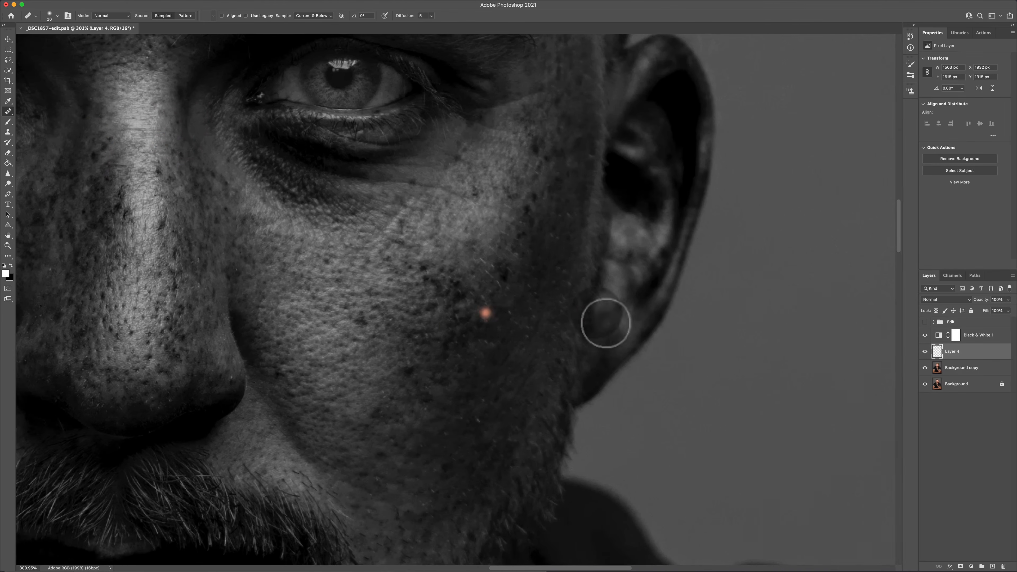
{"action": "left_click", "coordinate": [482, 371]}
{"action": "left_click", "coordinate": [503, 417]}
{"action": "left_click", "coordinate": [504, 248], "text": "alt"}
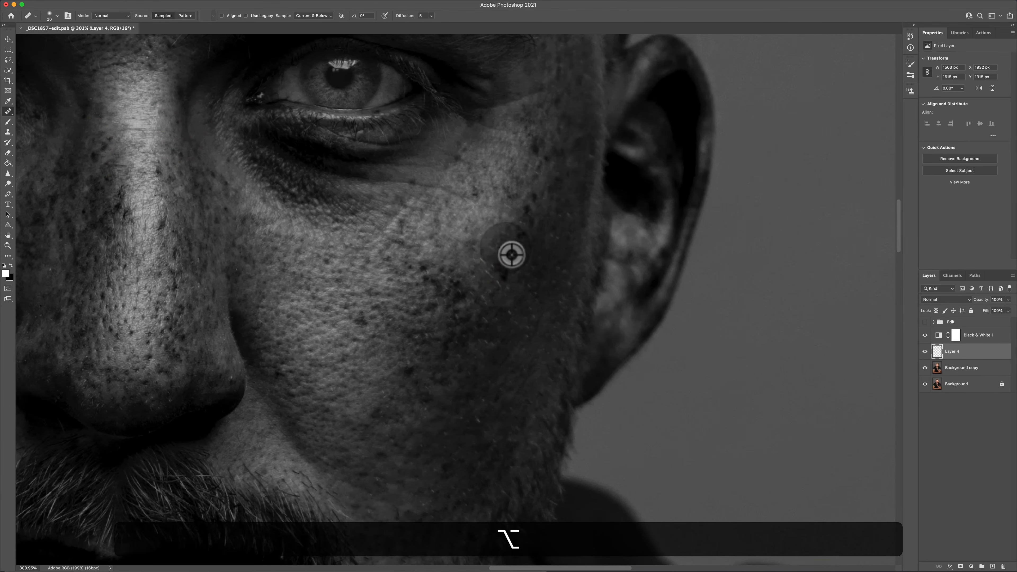
- Heal the dark patches on the image-right temple between the end of the eyebrow and the hairline
{"action": "scroll", "coordinate": [497, 265], "scroll_direction": "up", "scroll_amount": 10}
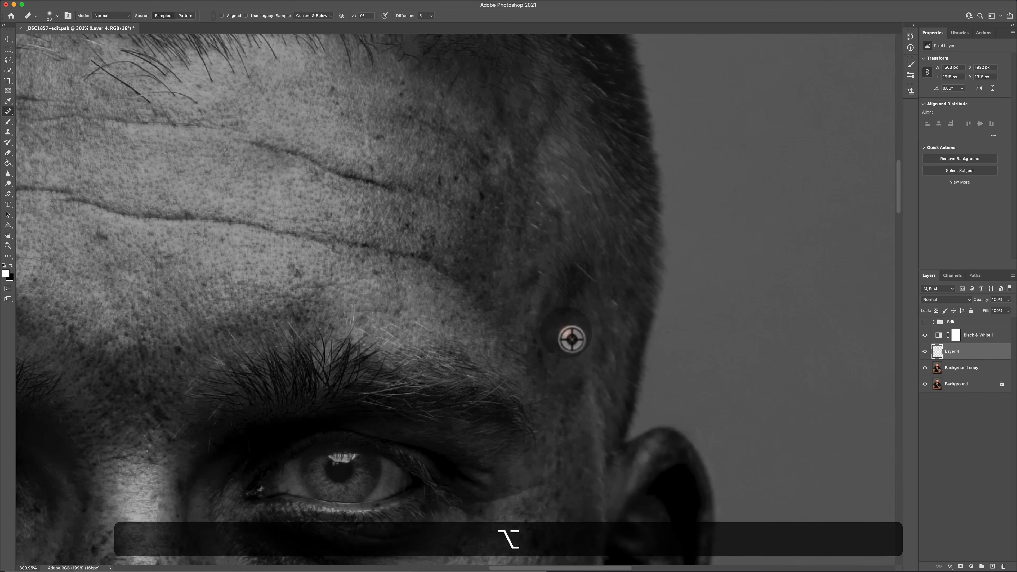
{"action": "mouse_move", "coordinate": [566, 332]}
{"action": "left_mouse_down"}
{"action": "mouse_move", "coordinate": [590, 332]}
{"action": "mouse_move", "coordinate": [581, 259]}
{"action": "mouse_move", "coordinate": [571, 278]}
{"action": "mouse_move", "coordinate": [578, 353]}
{"action": "mouse_move", "coordinate": [546, 362]}
{"action": "mouse_move", "coordinate": [571, 367]}
{"action": "mouse_move", "coordinate": [569, 340]}
{"action": "mouse_move", "coordinate": [543, 339]}
{"action": "left_mouse_up"}
{"action": "left_click", "coordinate": [563, 169], "text": "alt"}
{"action": "left_click", "coordinate": [545, 356]}
{"action": "left_click", "coordinate": [522, 309]}
{"action": "left_click", "coordinate": [535, 265]}
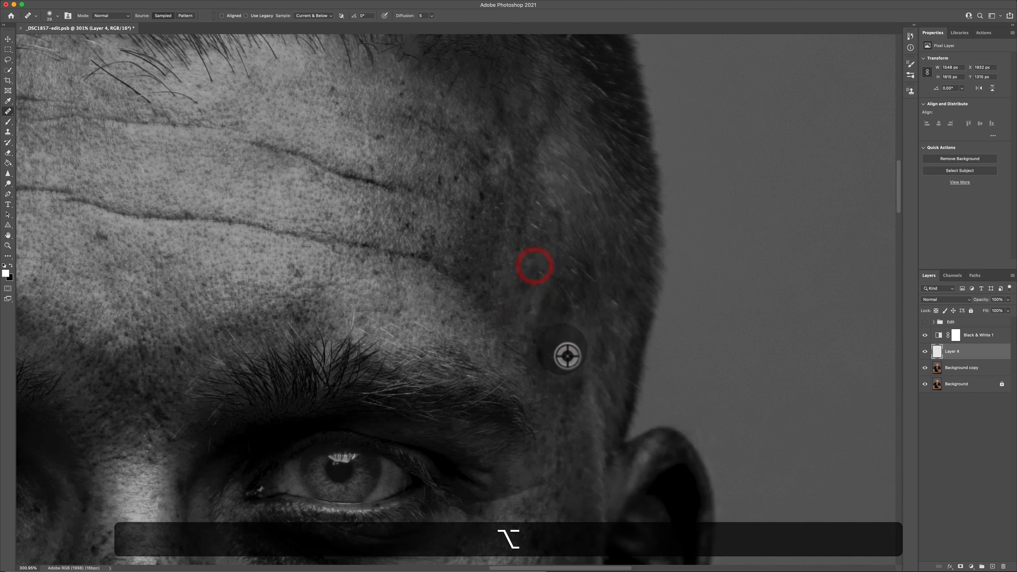
- Heal the dark spots on the lower centre of the forehead and just above the inner image-right eyebrow
{"action": "scroll", "coordinate": [170, 268], "scroll_direction": "left", "scroll_amount": 5}
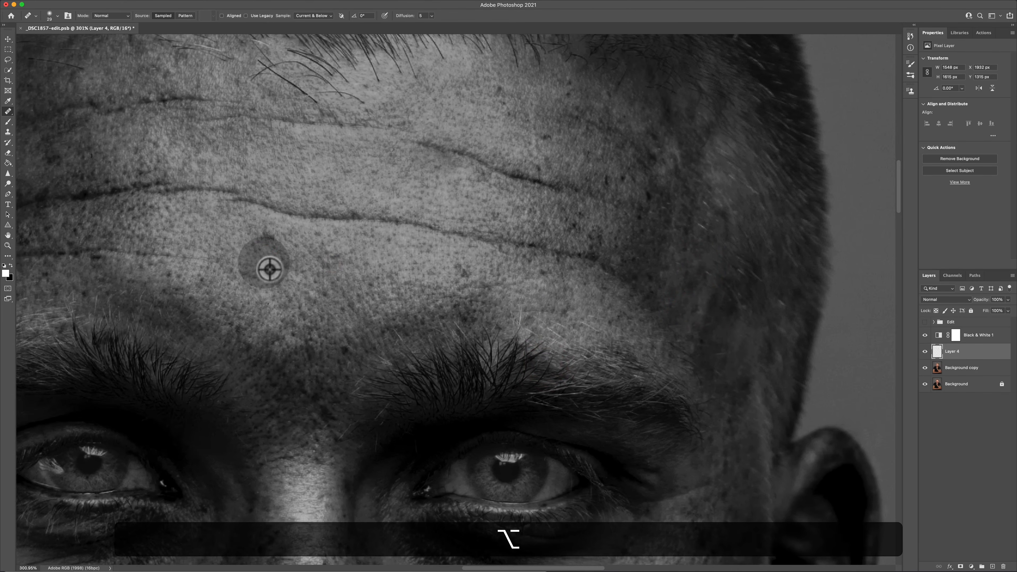
{"action": "left_click", "coordinate": [263, 260], "text": "alt"}
{"action": "left_click_drag", "start_coordinate": [267, 234], "coordinate": [278, 245]}
{"action": "left_click_drag", "start_coordinate": [250, 227], "coordinate": [247, 262]}
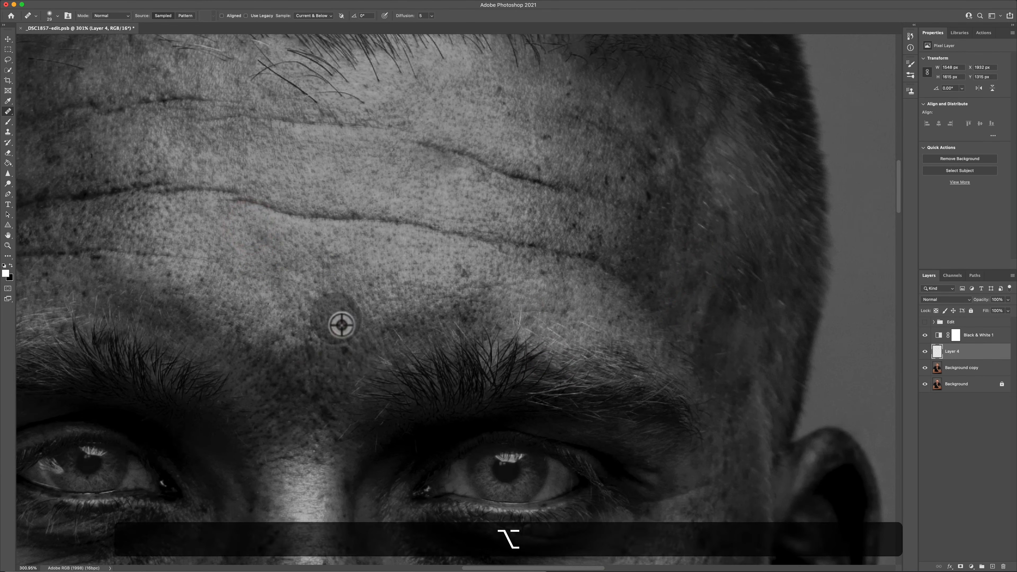
{"action": "left_click", "coordinate": [336, 319], "text": "alt"}
{"action": "left_click", "coordinate": [370, 345]}
- Hide the Black & White 1 adjustment layer to show the retouched face in colour
{"action": "scroll", "coordinate": [336, 361], "scroll_direction": "down", "scroll_amount": 5}
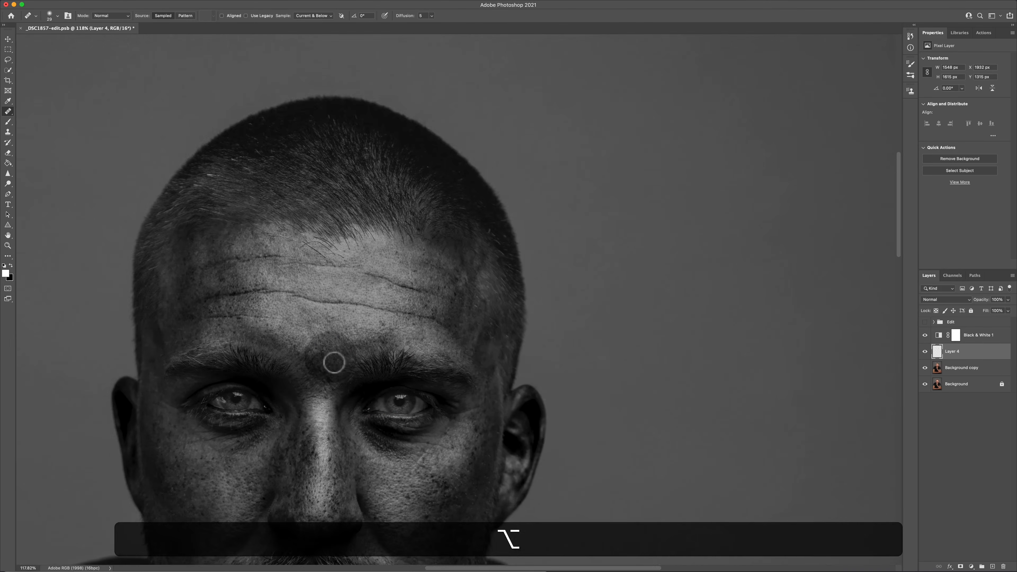
{"action": "scroll", "coordinate": [325, 365], "scroll_direction": "down", "scroll_amount": 3}
{"action": "scroll", "coordinate": [318, 363], "scroll_direction": "down", "scroll_amount": 2}
{"action": "scroll", "coordinate": [306, 356], "scroll_direction": "left", "scroll_amount": 3}
{"action": "scroll", "coordinate": [357, 354], "scroll_direction": "down", "scroll_amount": 2}
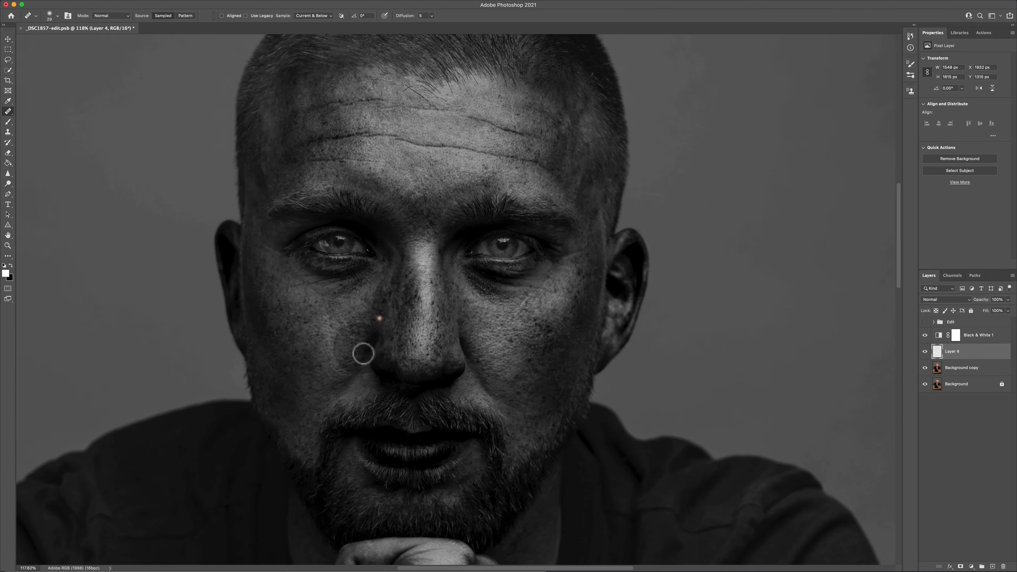
{"action": "scroll", "coordinate": [362, 354], "scroll_direction": "left", "scroll_amount": 1}
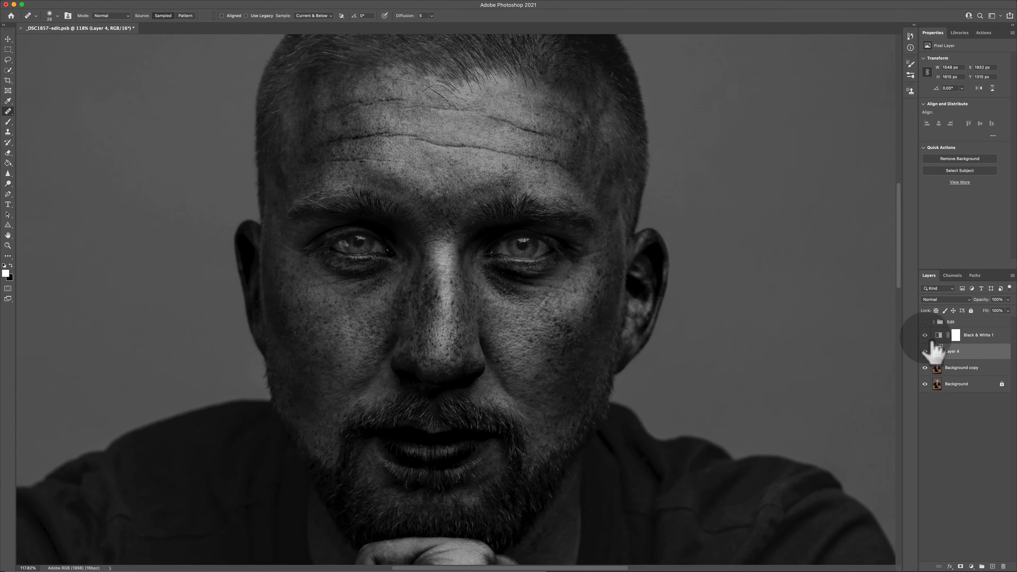
{"action": "left_click", "coordinate": [925, 336]}
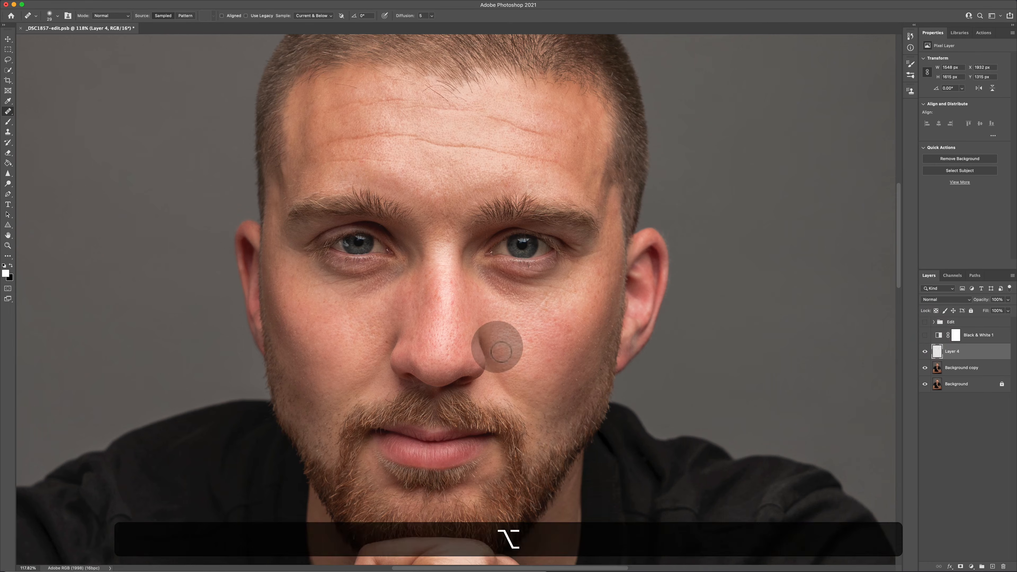
- Examine the whole portrait in colour and compare it with the original by toggling the retouching layers' visibility
{"action": "key", "text": "alt"}
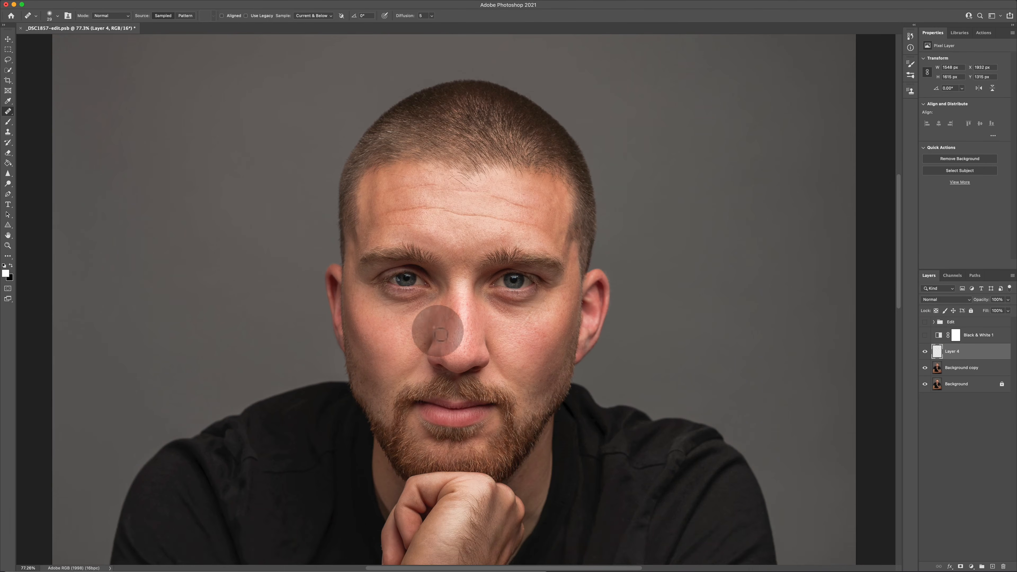
{"action": "scroll", "coordinate": [448, 333], "scroll_direction": "down", "scroll_amount": 2}
{"action": "key", "text": "alt"}
{"action": "scroll", "coordinate": [510, 302], "scroll_direction": "up", "scroll_amount": 3}
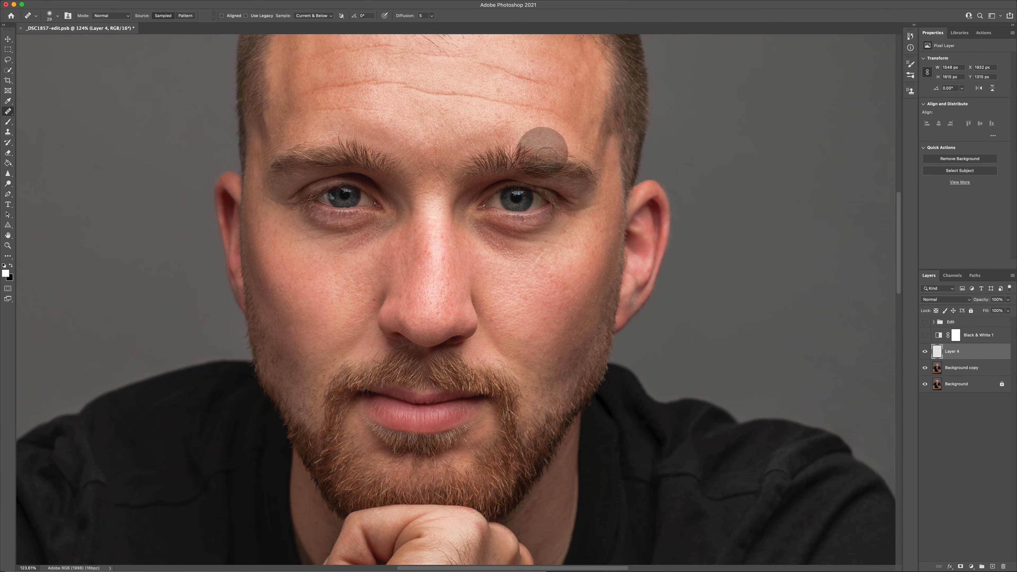
{"action": "scroll", "coordinate": [538, 329], "scroll_direction": "up", "scroll_amount": 1}
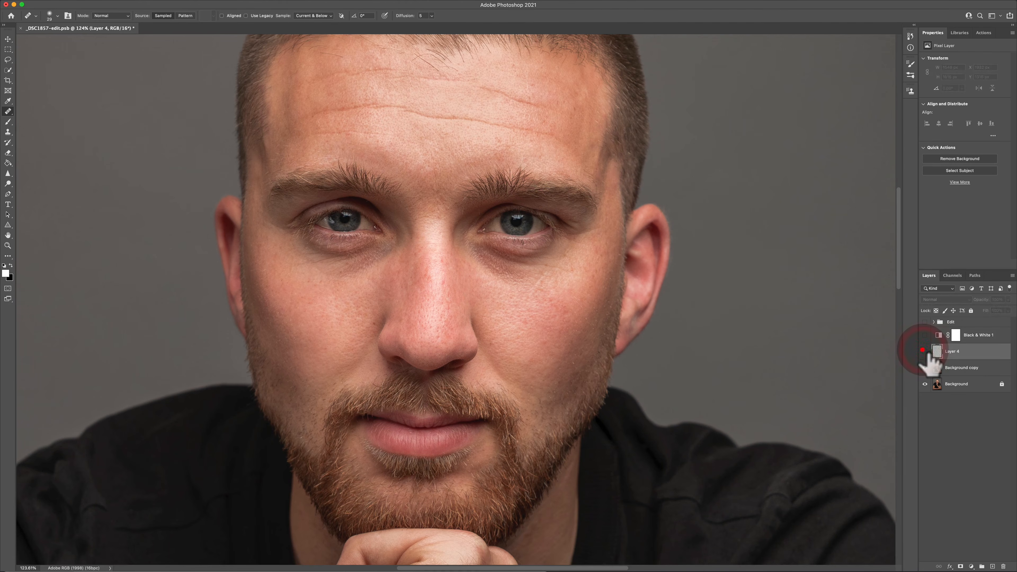
{"action": "left_click", "coordinate": [924, 352]}
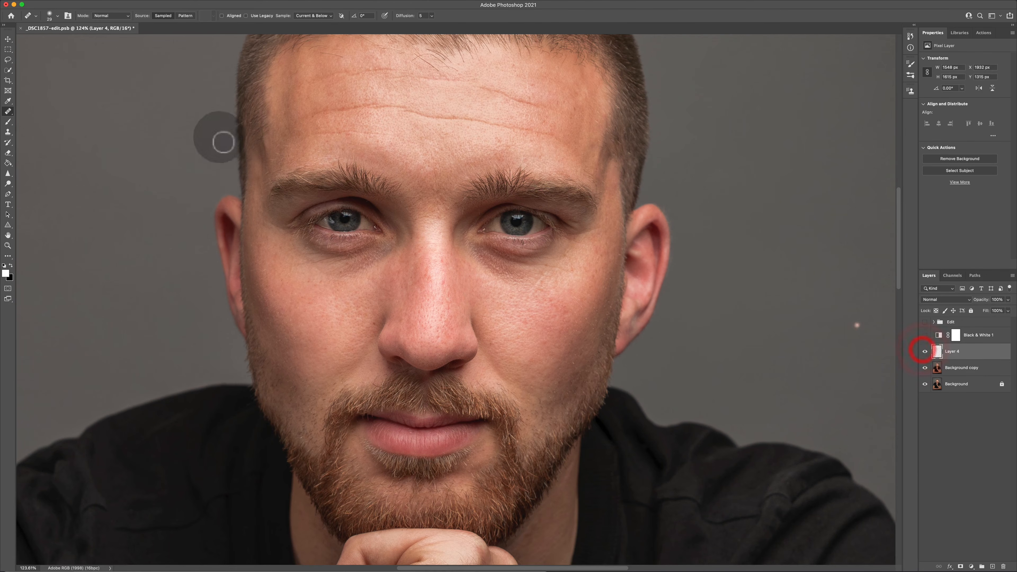
- Compare the forehead, eyes and nose close up with the Layer 4 healing hidden and shown
{"action": "scroll", "coordinate": [262, 103], "scroll_direction": "up", "scroll_amount": 5, "text": "alt"}
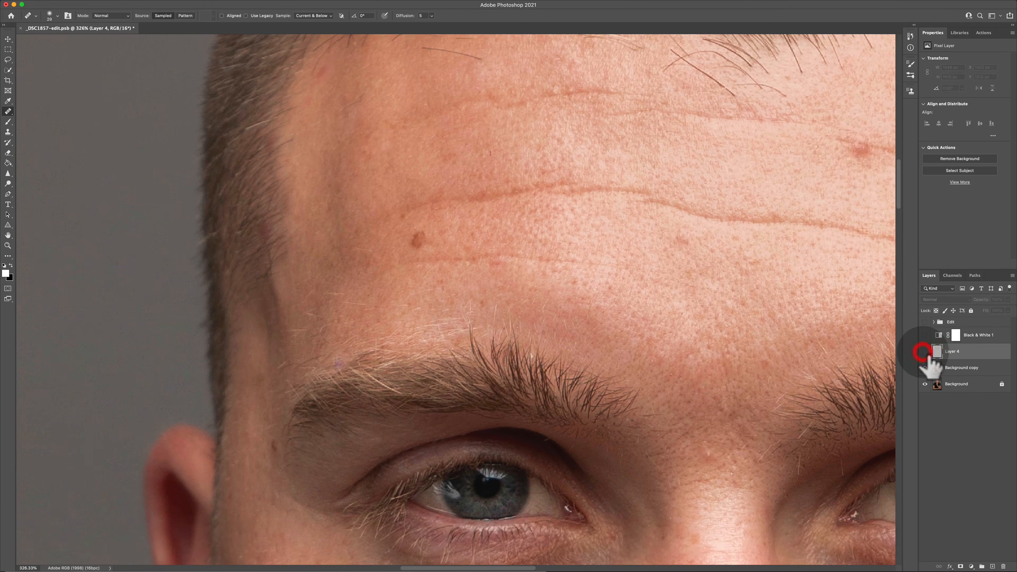
{"action": "left_click", "coordinate": [924, 351]}
{"action": "left_click", "coordinate": [925, 352]}
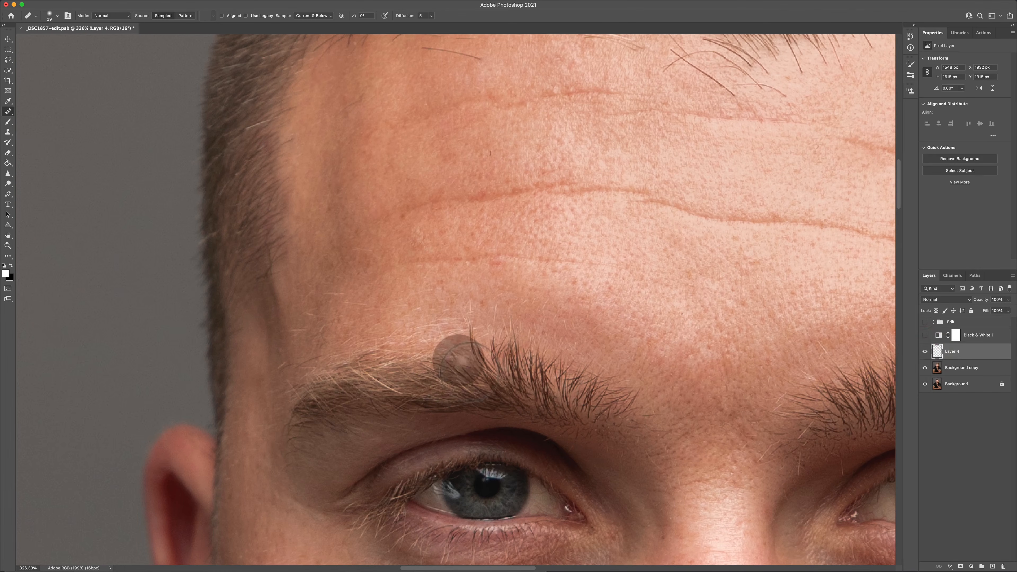
{"action": "scroll", "coordinate": [685, 370], "scroll_direction": "down", "scroll_amount": 4}
{"action": "scroll", "coordinate": [685, 370], "scroll_direction": "down", "scroll_amount": 6}
{"action": "scroll", "coordinate": [685, 370], "scroll_direction": "right", "scroll_amount": 3}
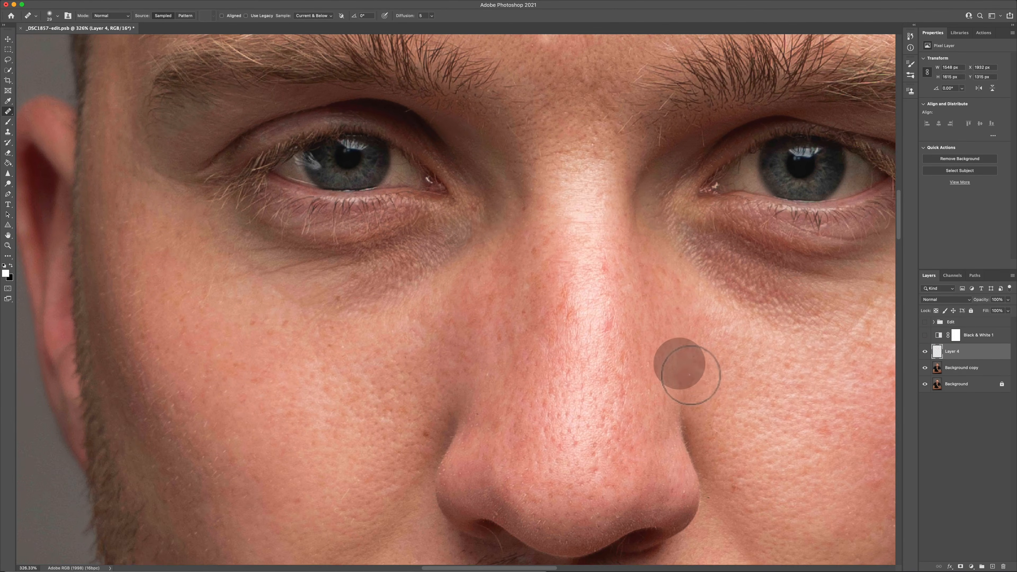
{"action": "left_click", "coordinate": [925, 352]}
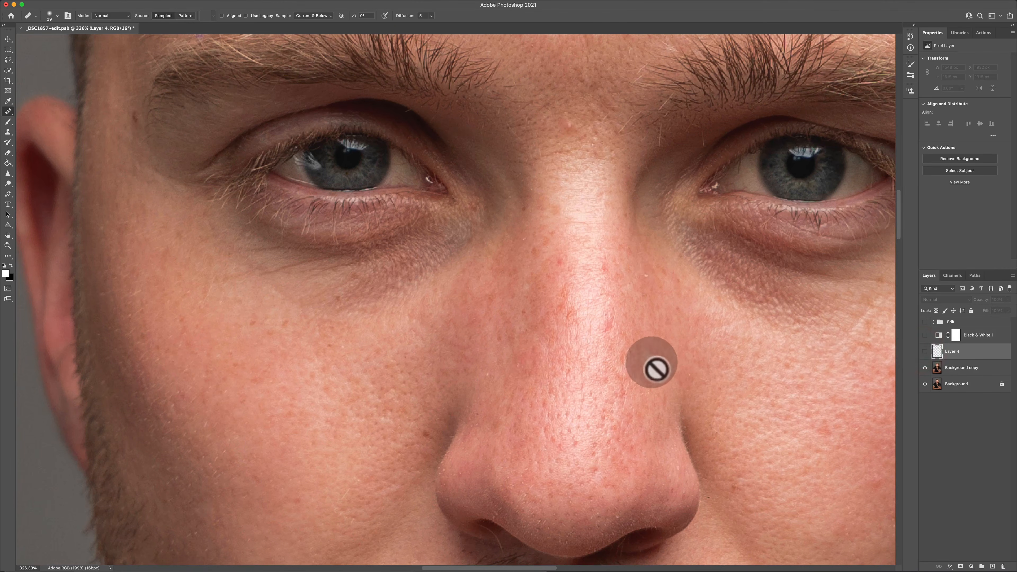
{"action": "left_click", "coordinate": [924, 351]}
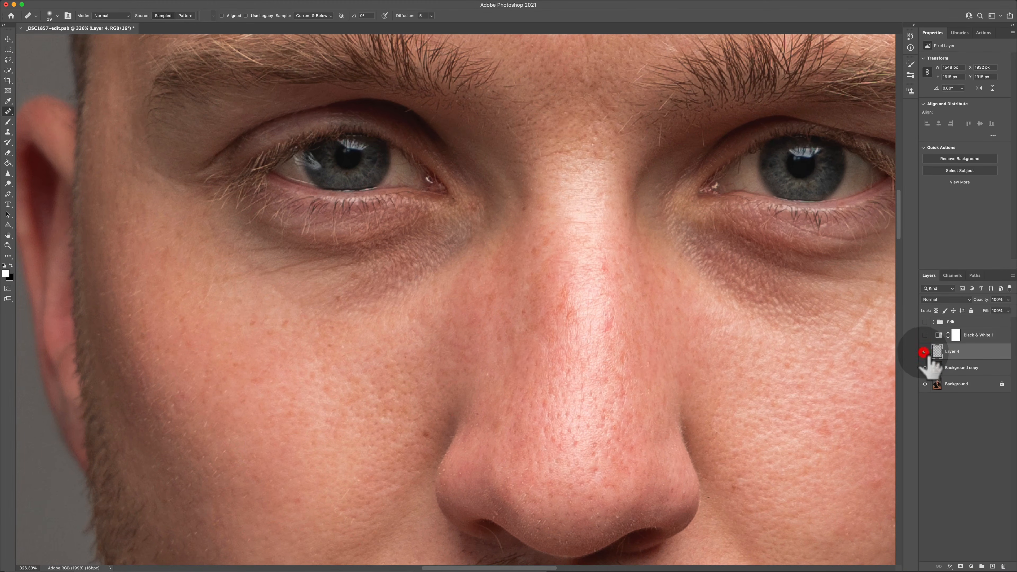
- Examine the retouched skin close up from the nose and moustache area up to the forehead and hairline
{"action": "scroll", "coordinate": [561, 416], "scroll_direction": "down", "scroll_amount": 4}
{"action": "scroll", "coordinate": [561, 417], "scroll_direction": "right", "scroll_amount": 2}
{"action": "scroll", "coordinate": [560, 417], "scroll_direction": "down", "scroll_amount": 3}
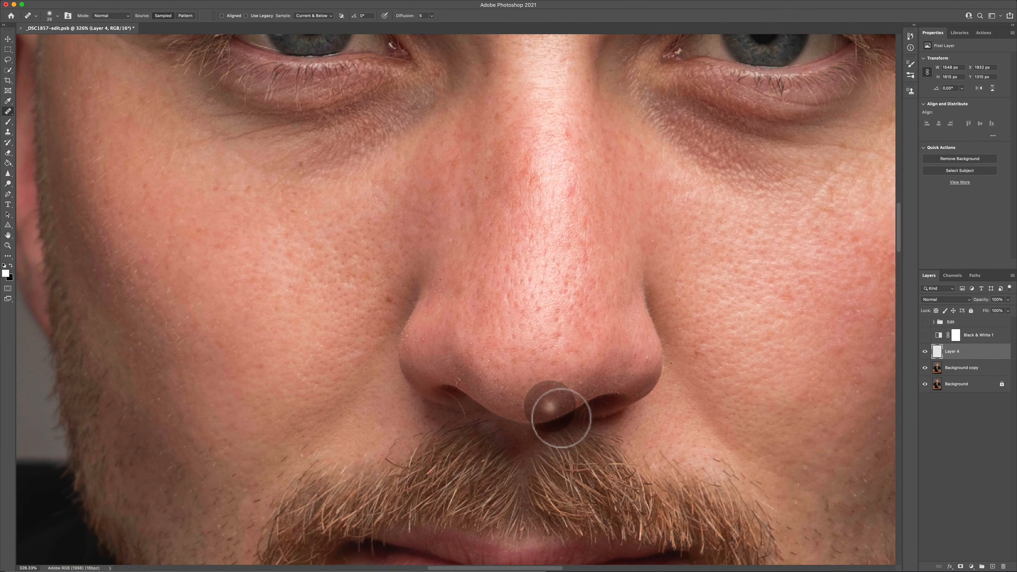
{"action": "scroll", "coordinate": [560, 416], "scroll_direction": "up", "scroll_amount": 15}
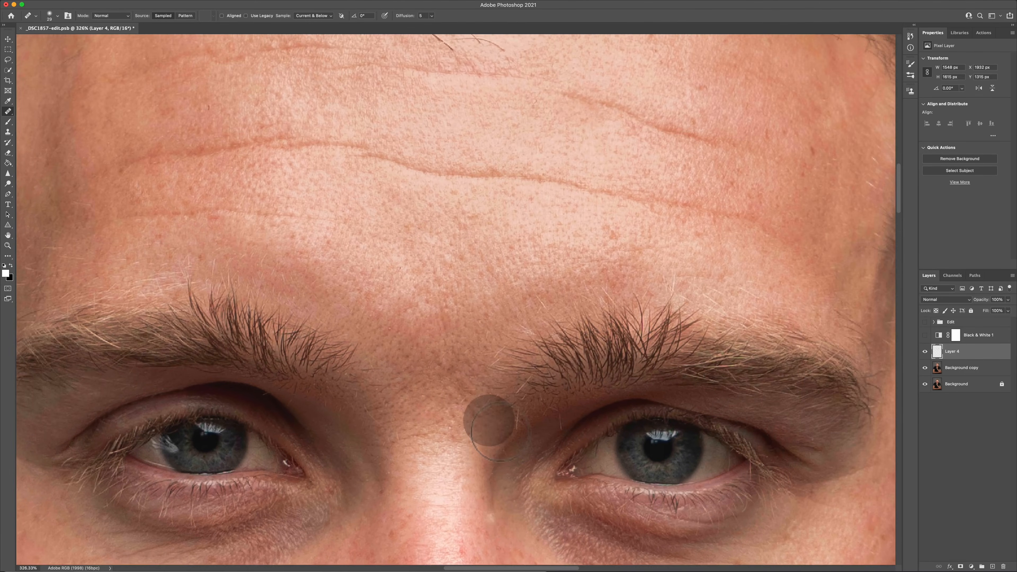
{"action": "scroll", "coordinate": [572, 288], "scroll_direction": "up", "scroll_amount": 5}
{"action": "scroll", "coordinate": [572, 288], "scroll_direction": "right", "scroll_amount": 3}
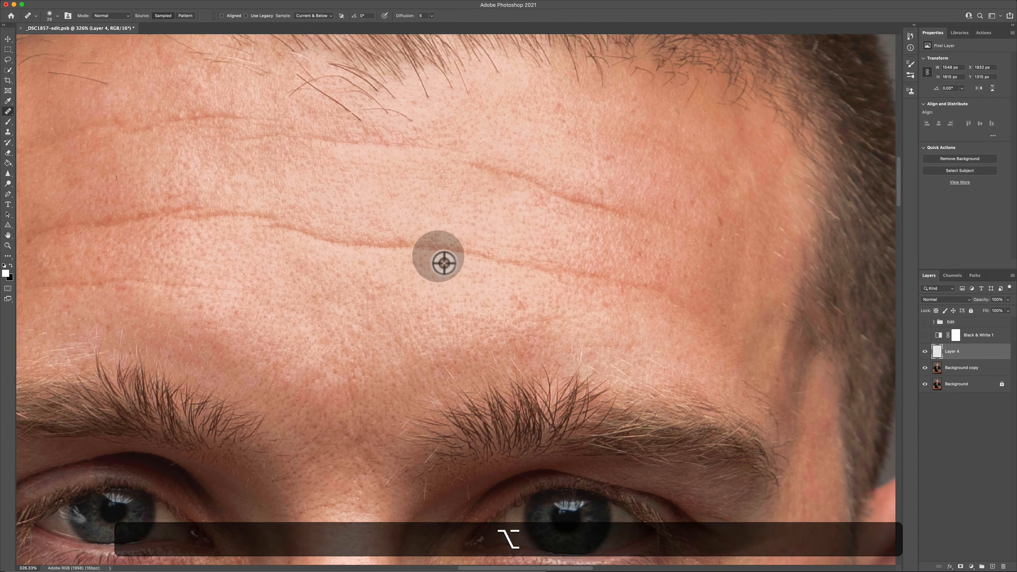
- Compare the face and shoulders before and after by hiding and showing Layer 4 and Background copy
{"action": "scroll", "coordinate": [443, 264], "scroll_direction": "down", "scroll_amount": 10}
{"action": "scroll", "coordinate": [430, 169], "scroll_direction": "down", "scroll_amount": 2}
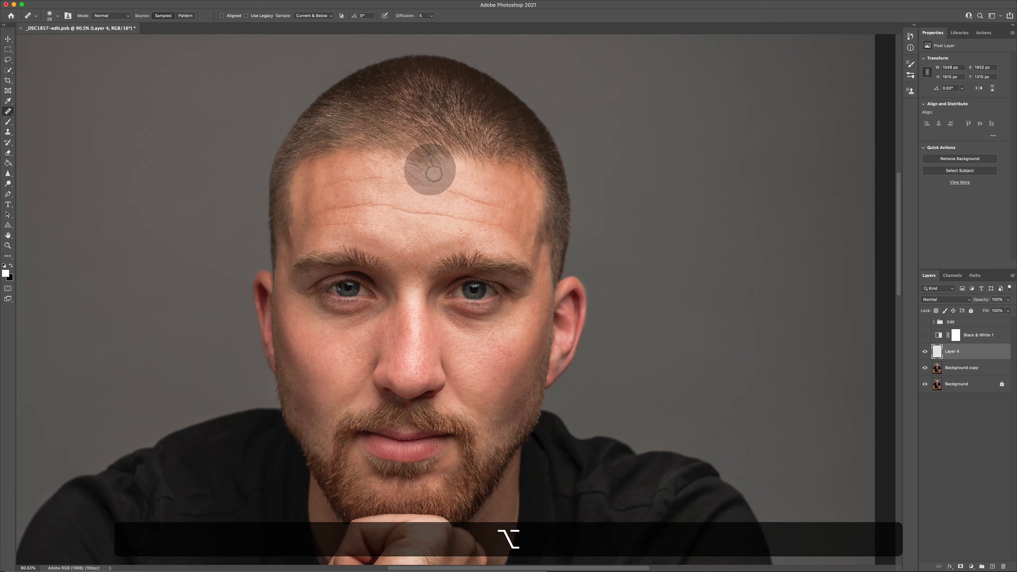
{"action": "scroll", "coordinate": [431, 221], "scroll_direction": "down", "scroll_amount": 3}
{"action": "scroll", "coordinate": [431, 221], "scroll_direction": "left", "scroll_amount": 2}
{"action": "scroll", "coordinate": [625, 284], "scroll_direction": "right", "scroll_amount": 2}
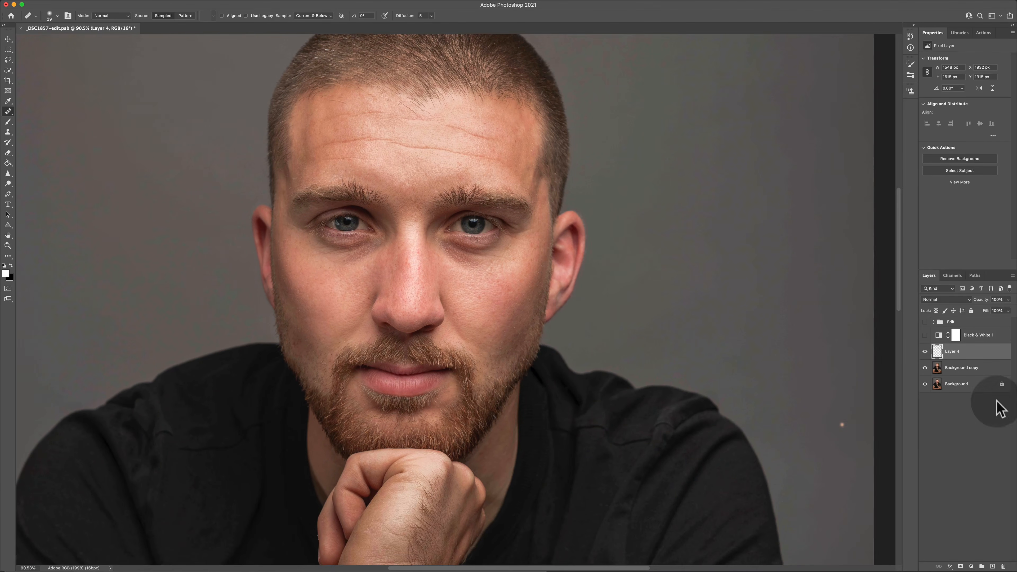
{"action": "left_click", "coordinate": [925, 351]}
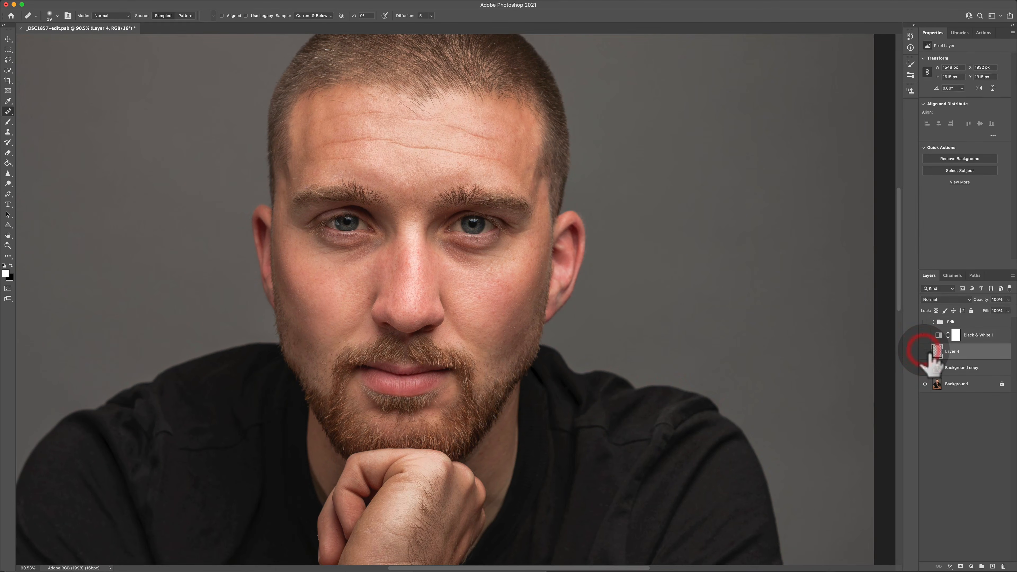
{"action": "left_click", "coordinate": [925, 352]}
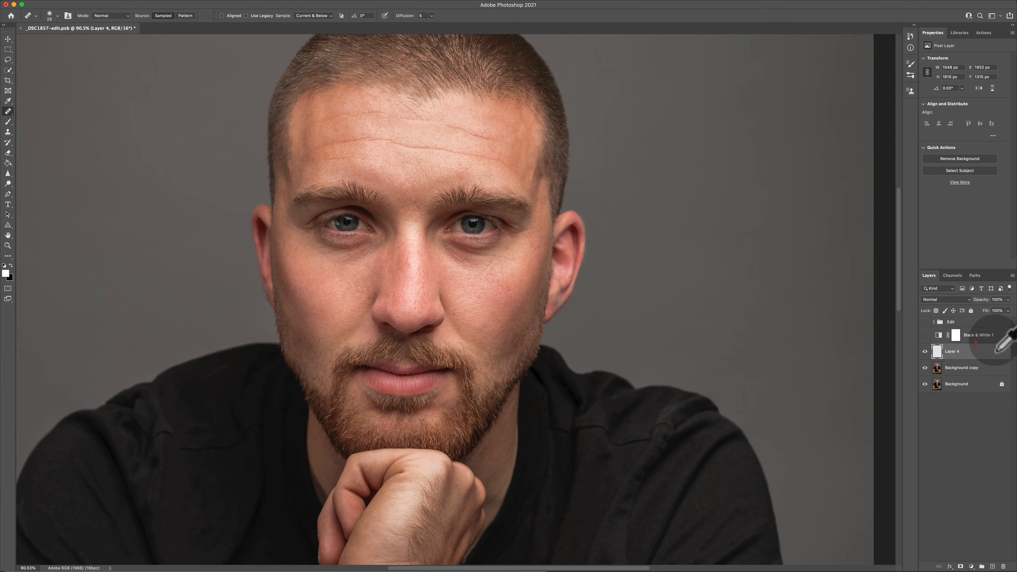
- Delete the Black & White 1 adjustment layer and merge Layer 4 down into Background copy
{"action": "left_click", "coordinate": [998, 336]}
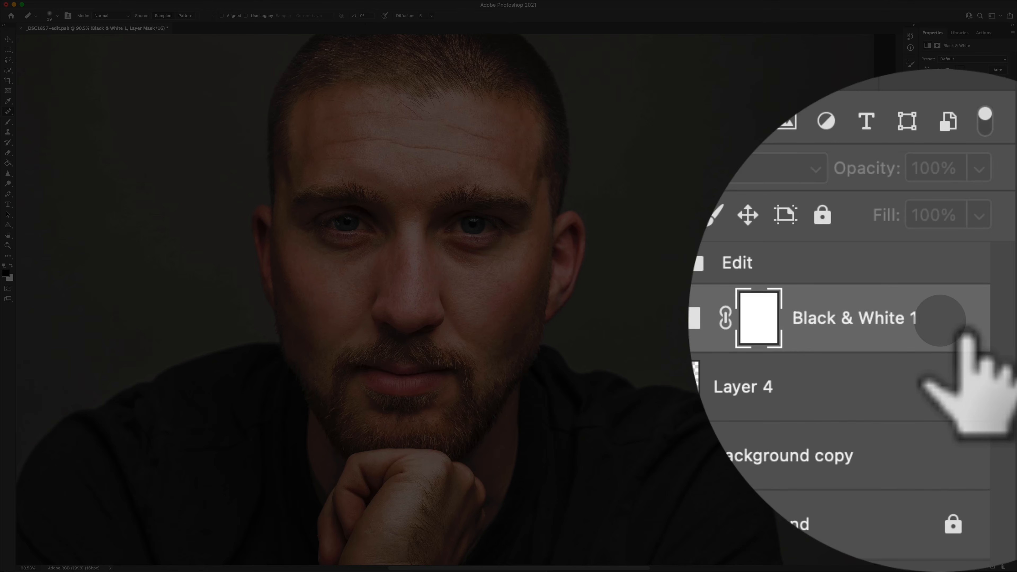
{"action": "key", "text": "BackSpace"}
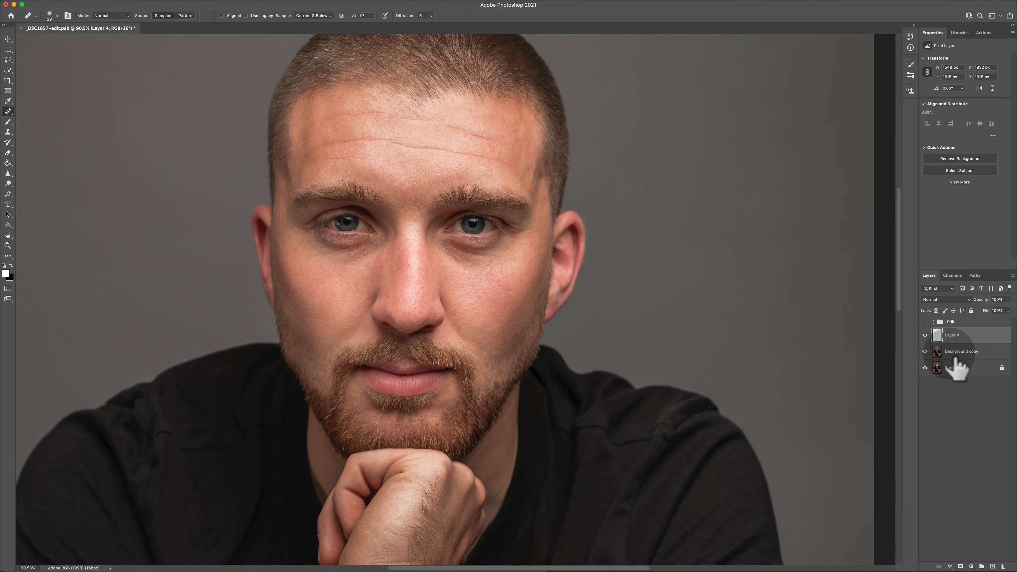
{"action": "right_click", "coordinate": [991, 338]}
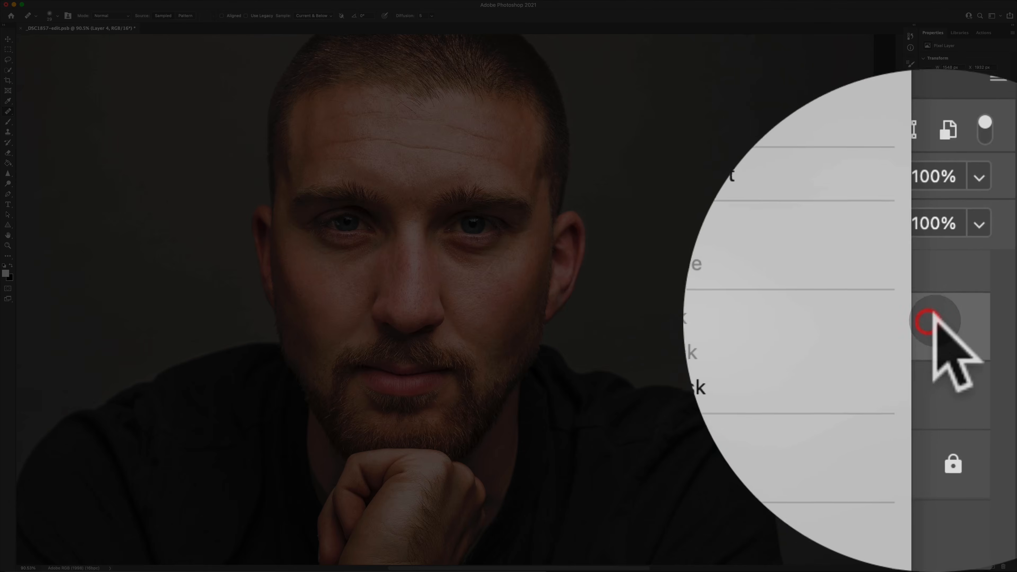
{"action": "left_click", "coordinate": [765, 316]}
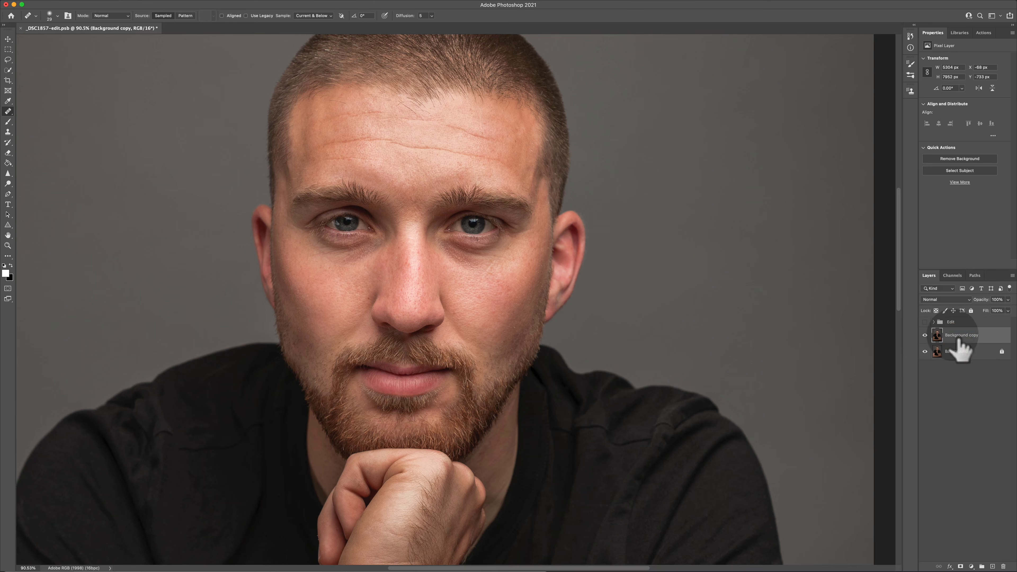
- Rename the Background copy layer as Retouched Layer and toggle its visibility to compare it with the original
{"action": "double_click", "coordinate": [955, 335]}
{"action": "type", "text": "Retouch"}
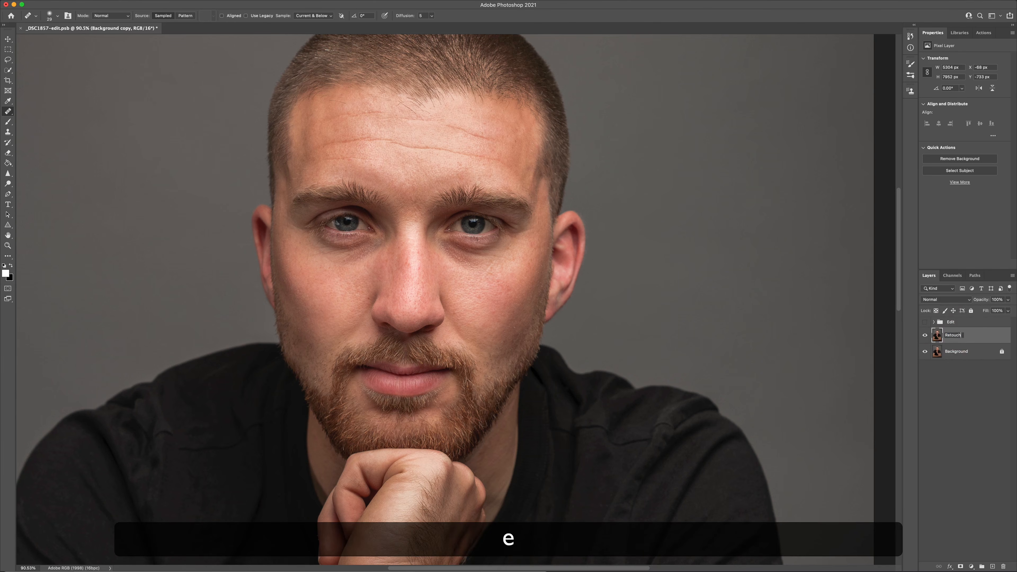
{"action": "type", "text": "ed Layer"}
{"action": "key", "text": "Return"}
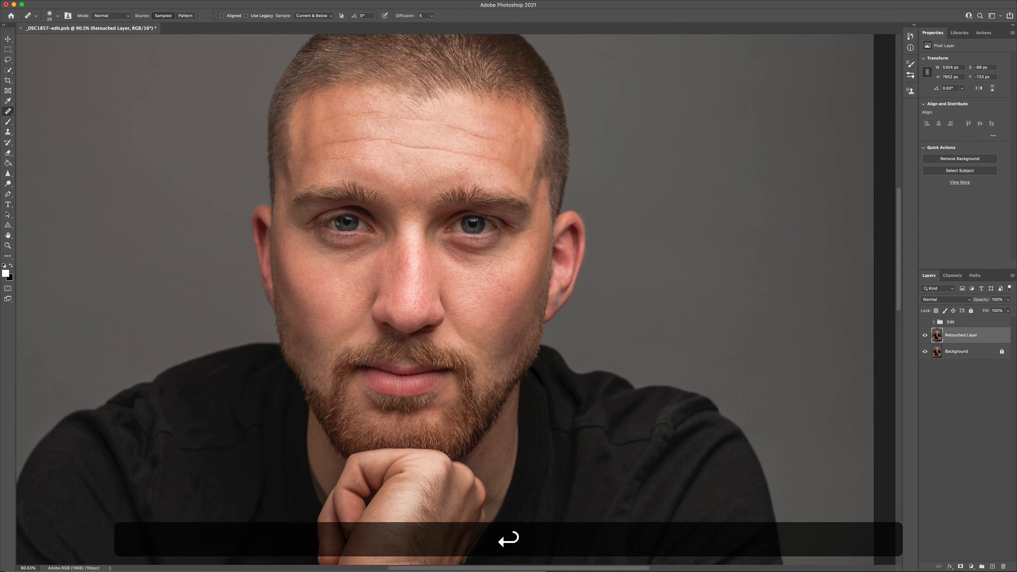
{"action": "left_click", "coordinate": [924, 335]}
{"action": "left_click", "coordinate": [923, 335]}
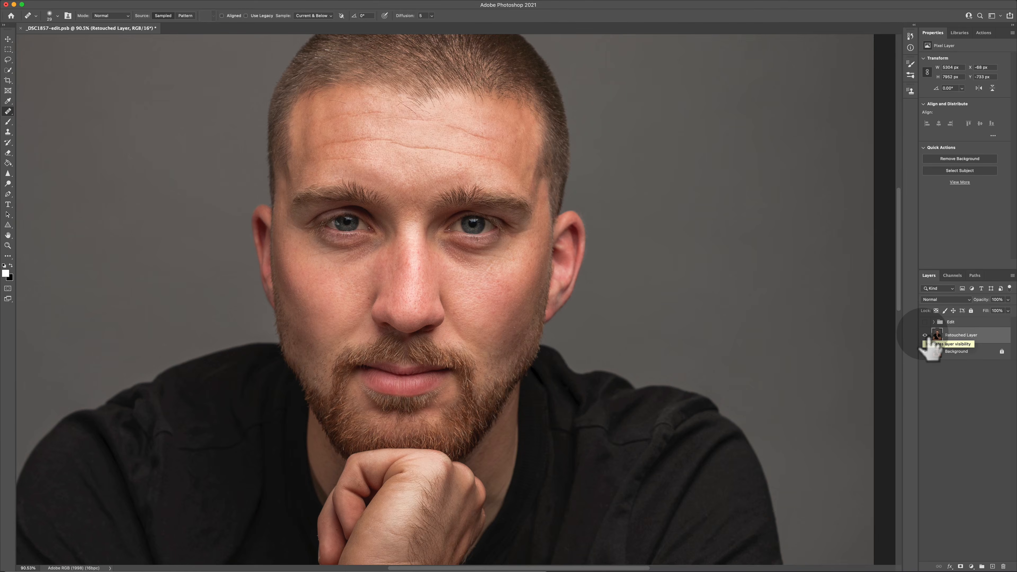
- Show the Edit group above the retouched portrait, toggling its visibility to compare the image with and without the final edit
{"action": "key", "text": "super+0"}
{"action": "left_click", "coordinate": [924, 333]}
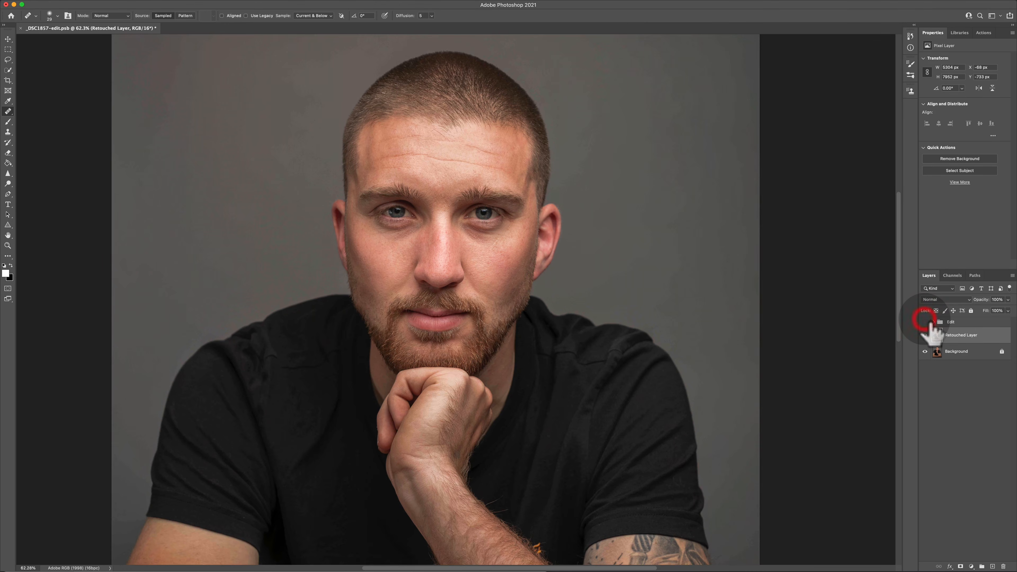
{"action": "left_click", "coordinate": [925, 334]}
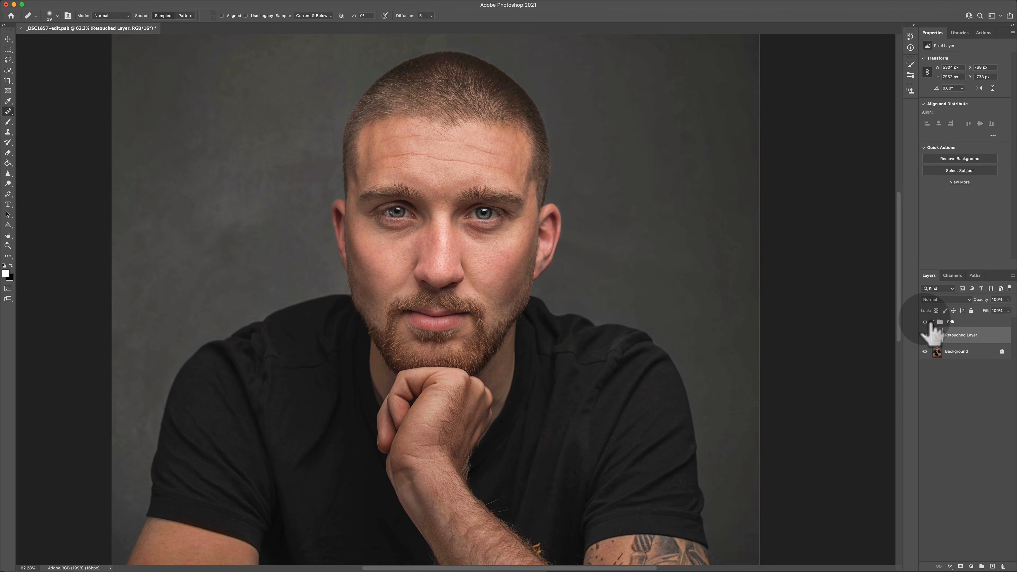
{"action": "left_click", "coordinate": [925, 322]}
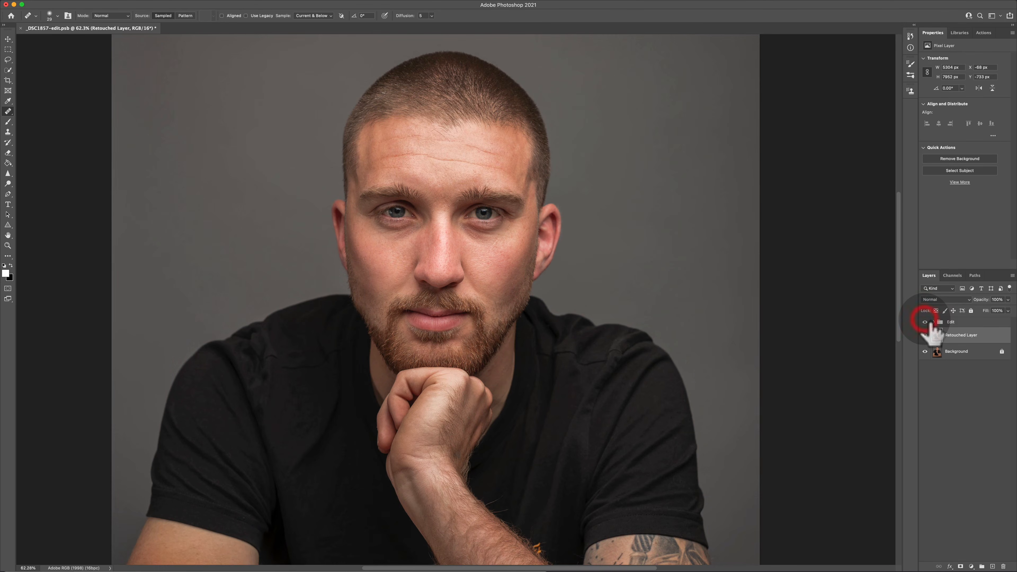
{"action": "left_click", "coordinate": [930, 324]}
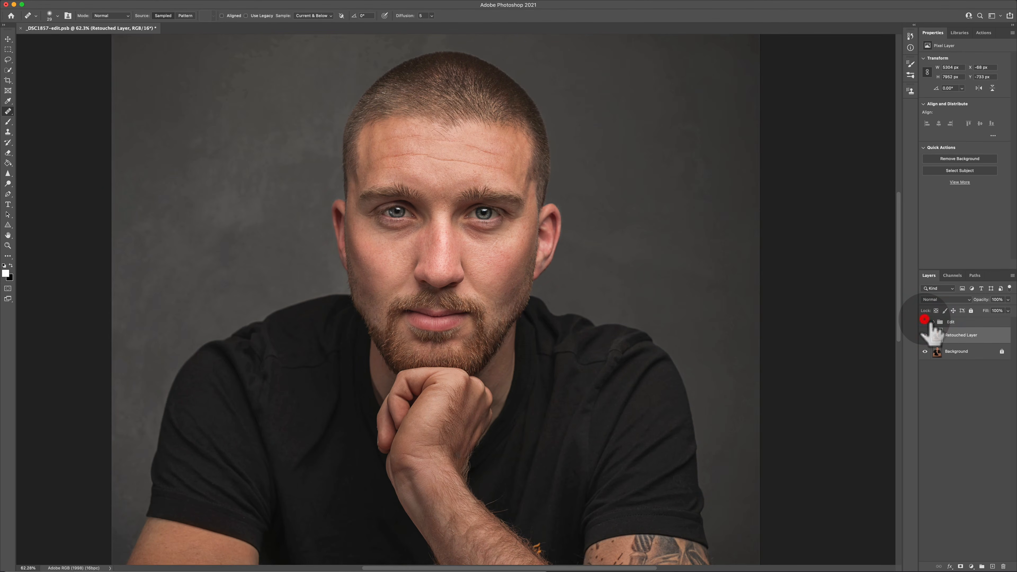
{"action": "left_click", "coordinate": [924, 321]}
{"action": "left_click", "coordinate": [924, 321]}
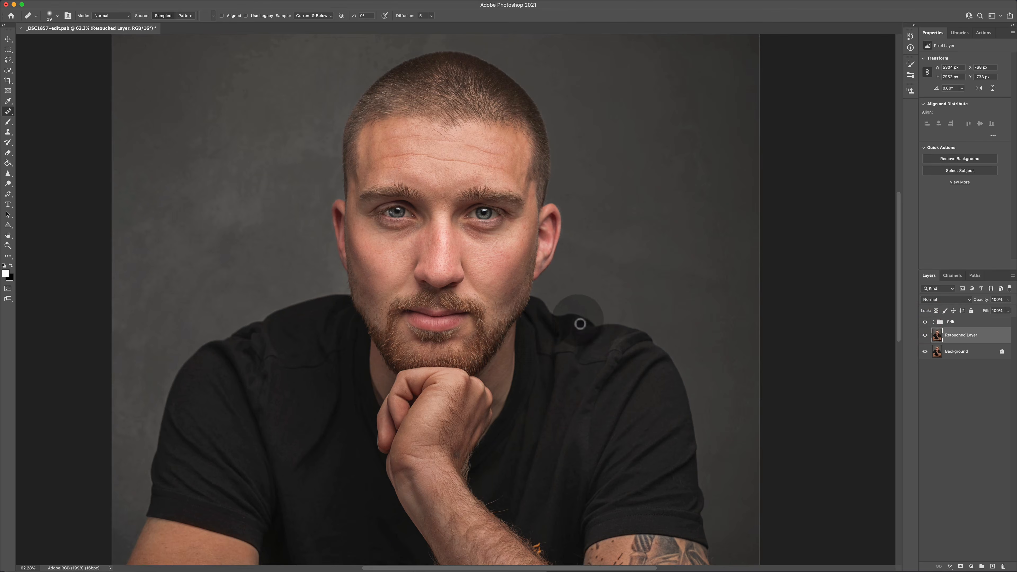
{"action": "key", "text": "alt"}
{"action": "scroll", "coordinate": [584, 326], "scroll_direction": "down", "scroll_amount": 4}
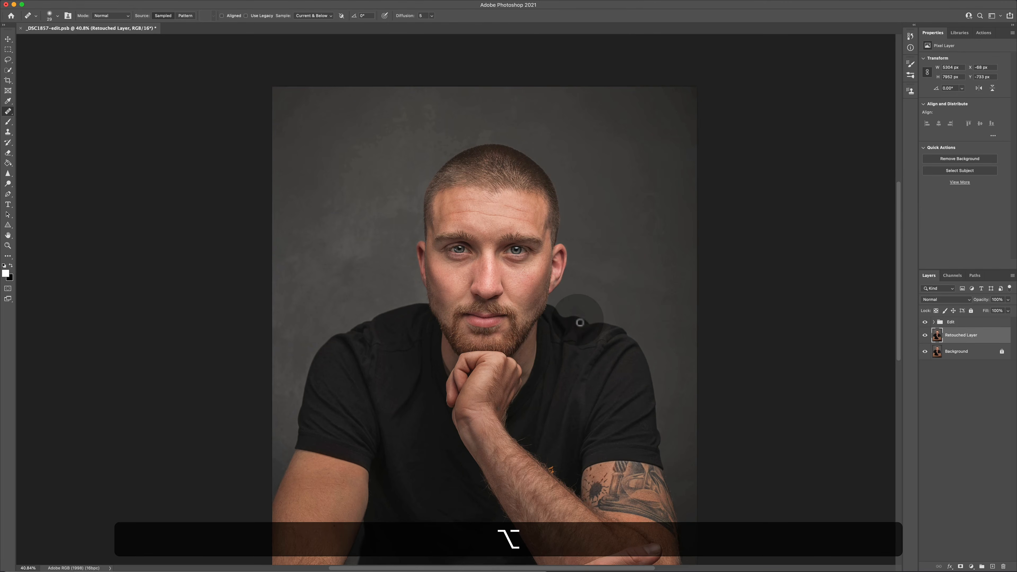
{"action": "scroll", "coordinate": [579, 321], "scroll_direction": "down", "scroll_amount": 3}
{"action": "scroll", "coordinate": [579, 321], "scroll_direction": "right", "scroll_amount": 2}
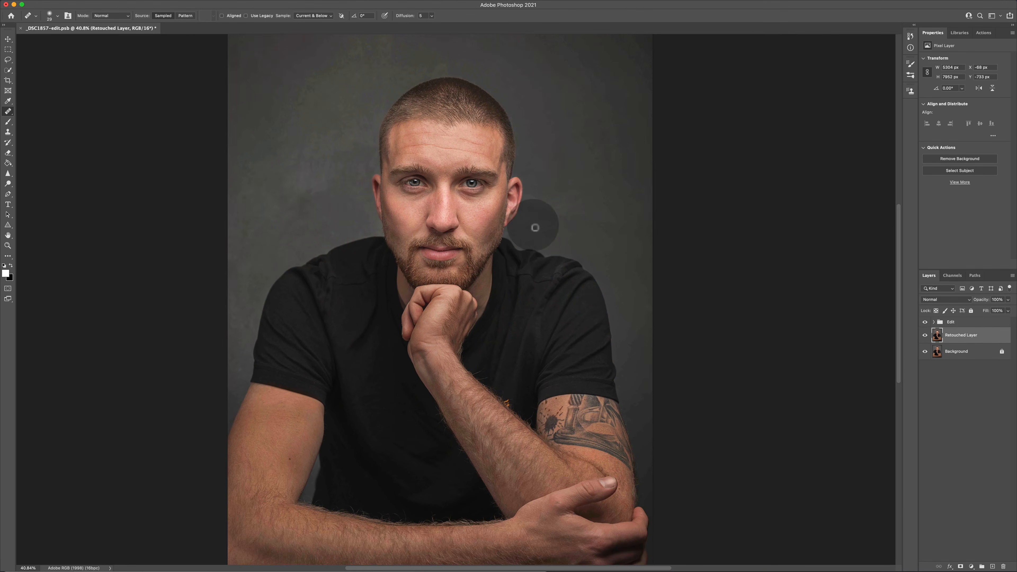